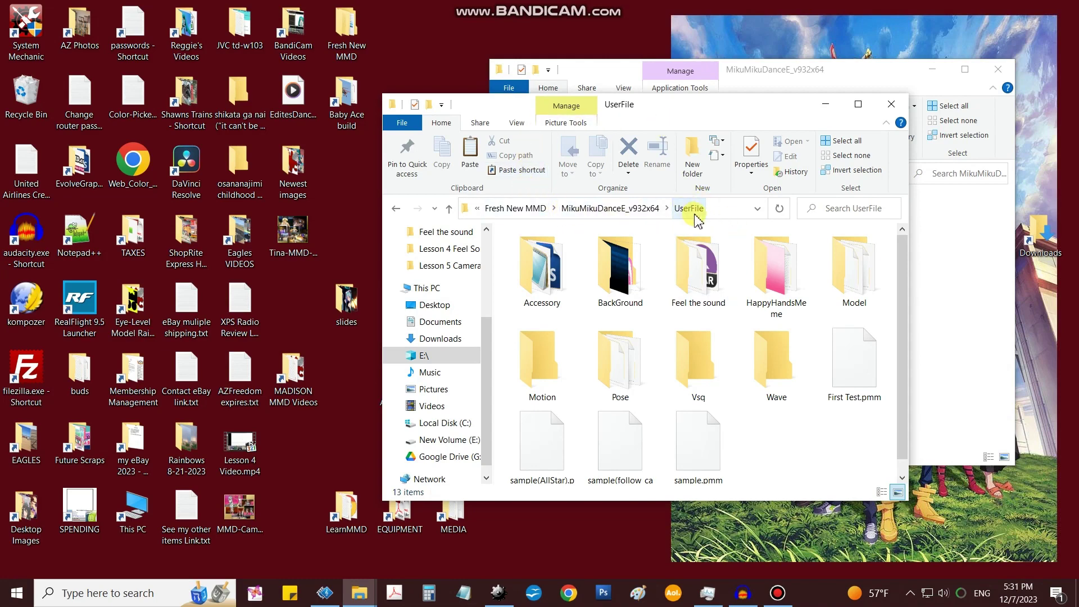
Open the BackGround folder in UserFile to list its 9 background images
mouse_move(615, 279)
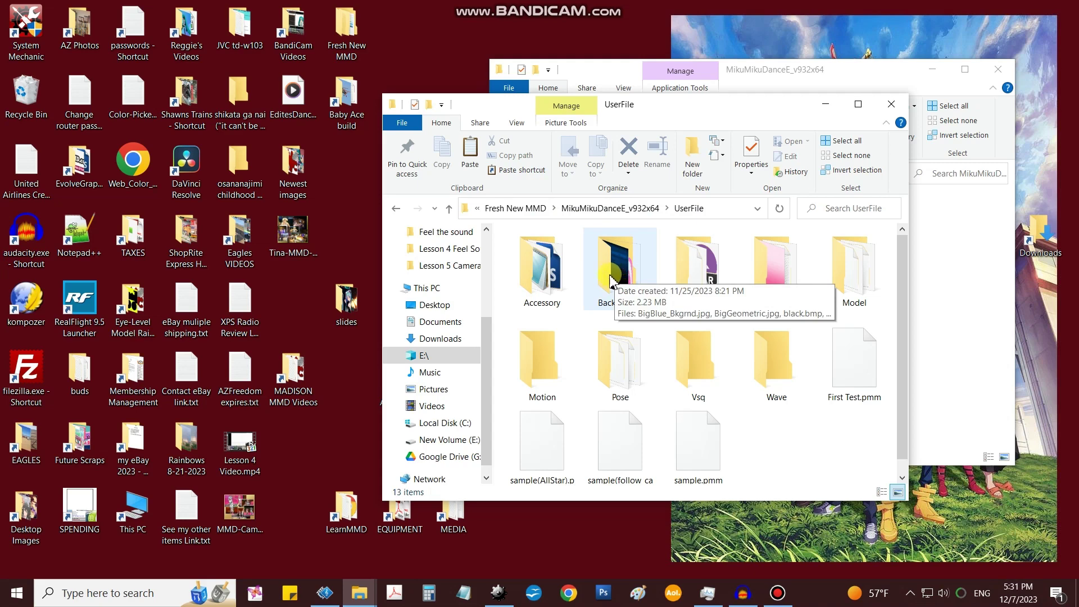
double_click(611, 277)
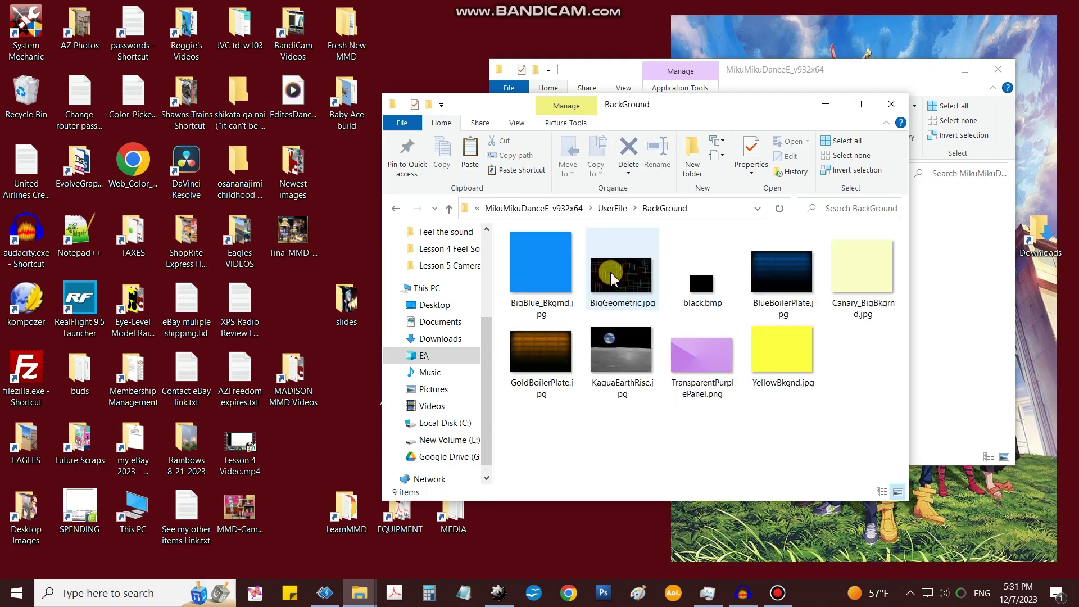
double_click(545, 275)
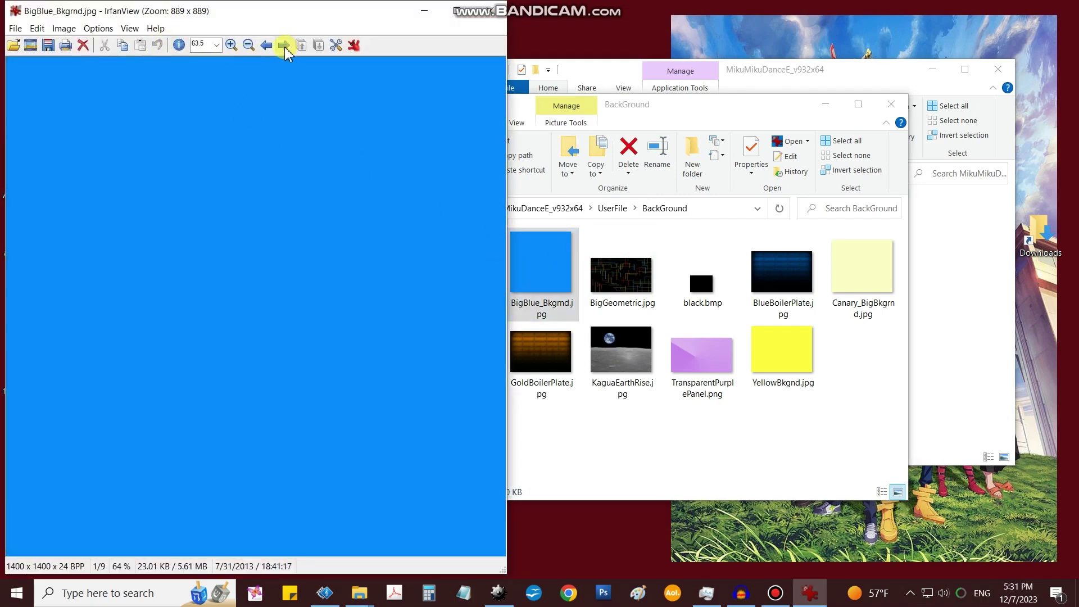
click(283, 47)
click(284, 46)
click(283, 46)
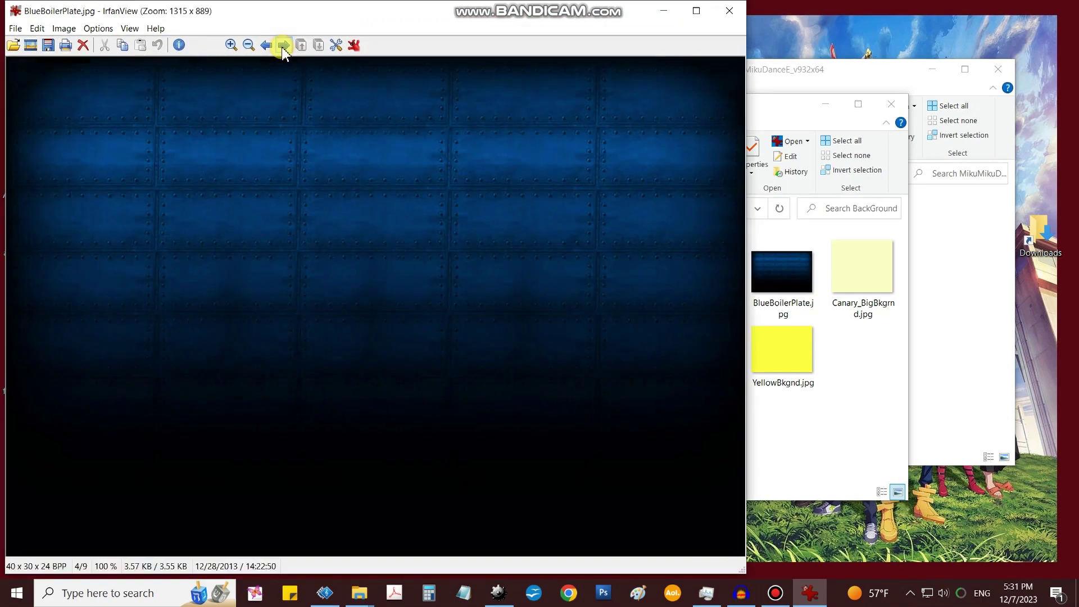
click(284, 46)
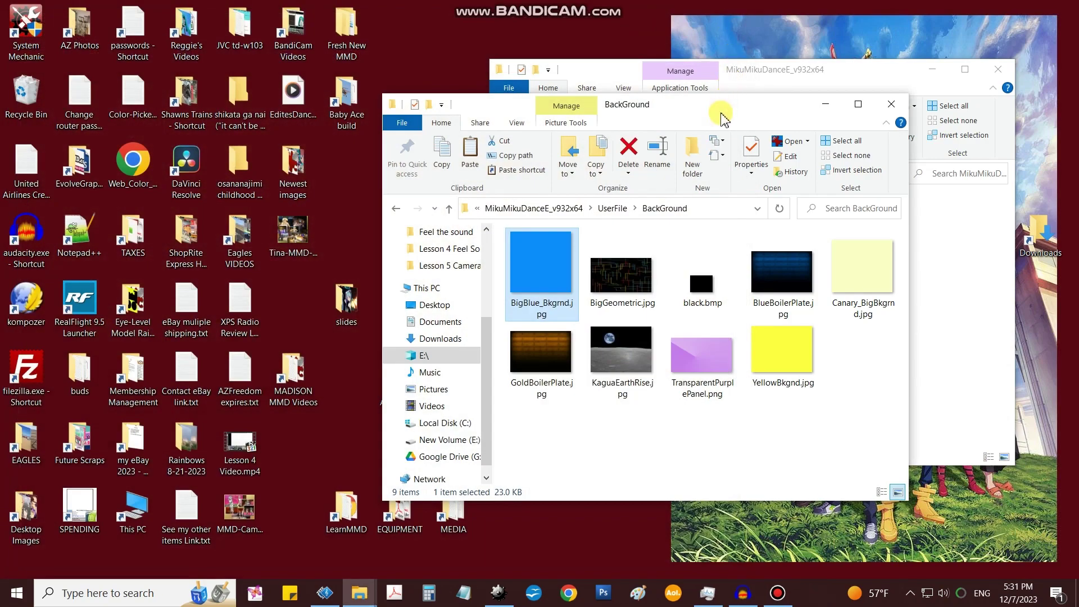
click(892, 105)
Launch MikuMikuDance and open the Lesson 5.pmm project
click(625, 274)
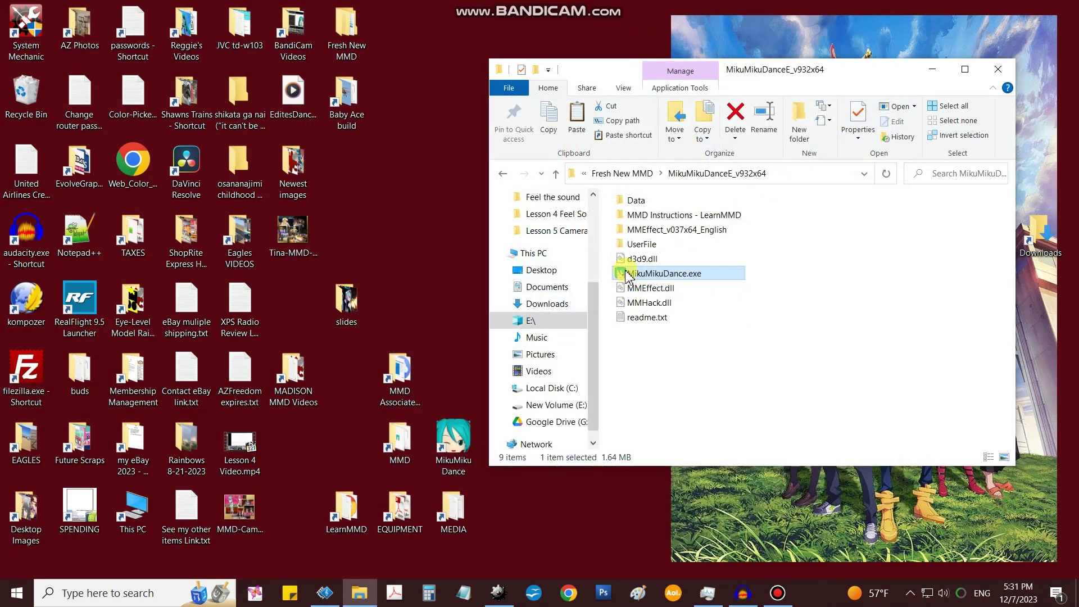
double_click(626, 274)
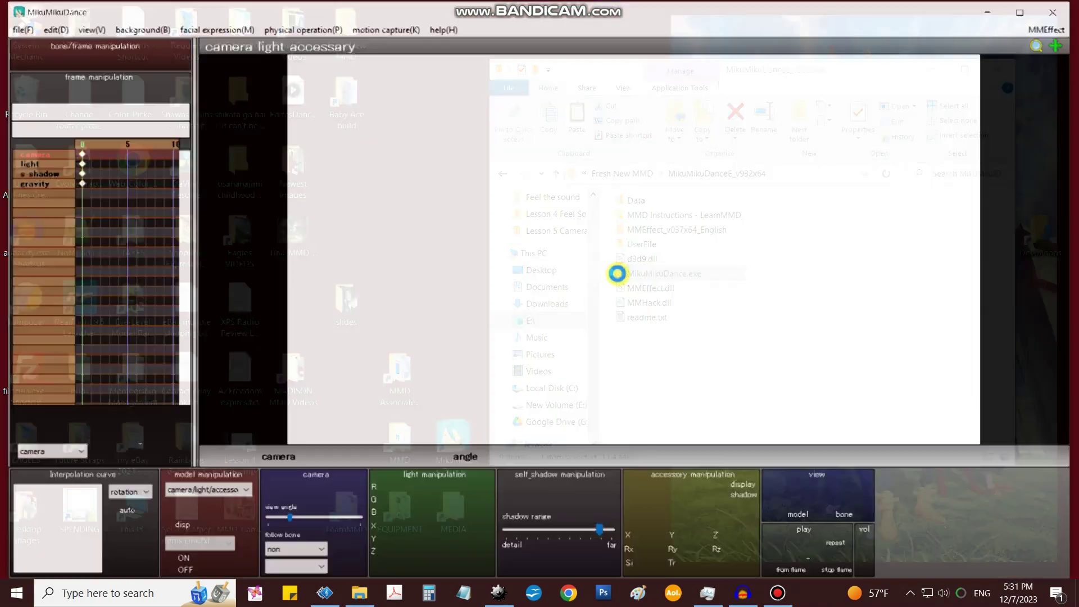
click(23, 33)
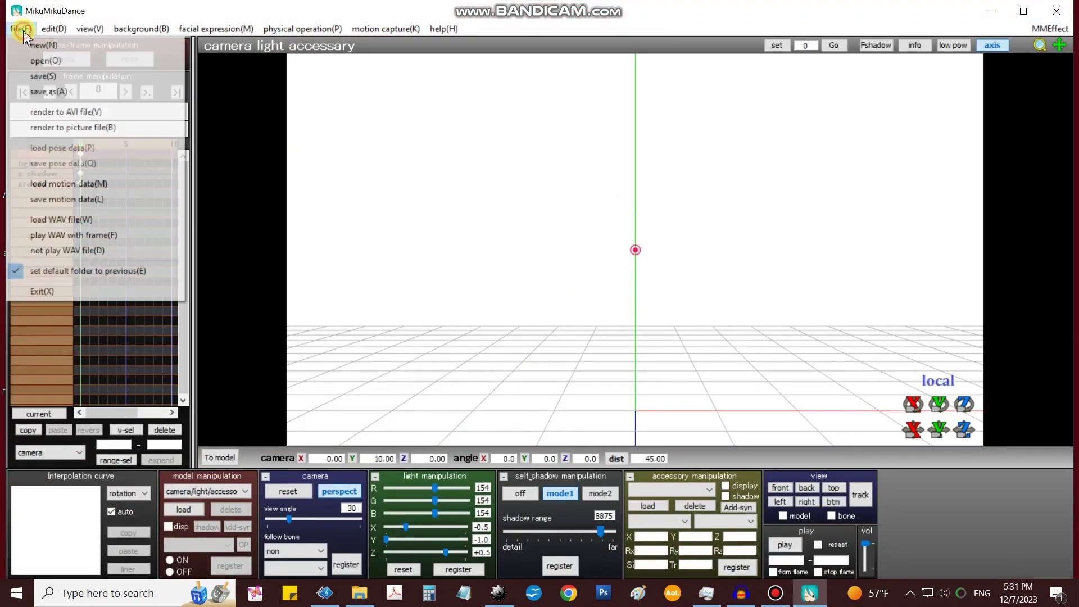
click(49, 61)
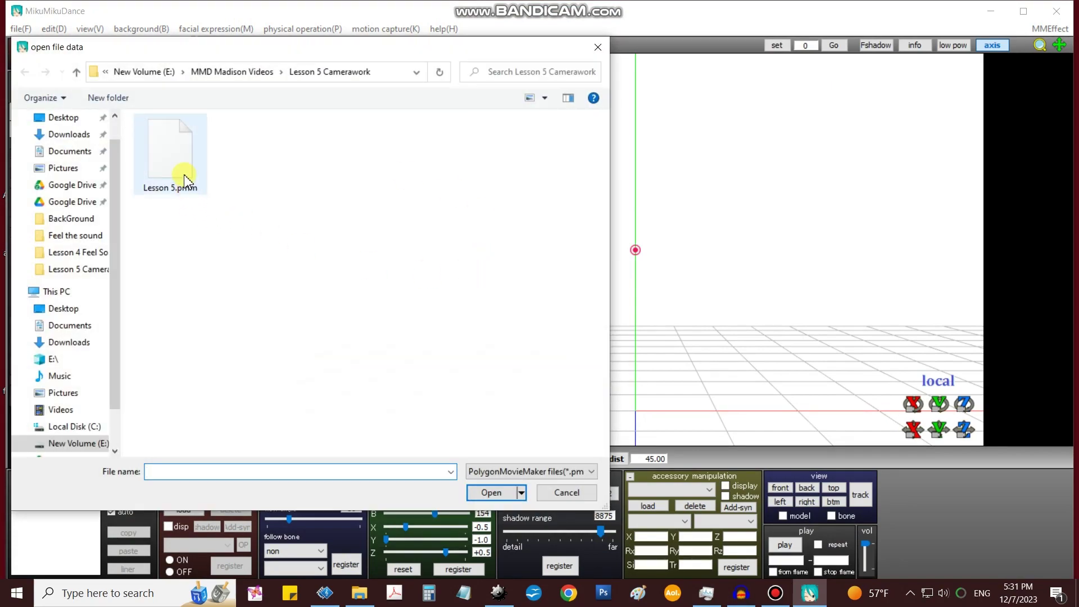
click(185, 176)
double_click(185, 175)
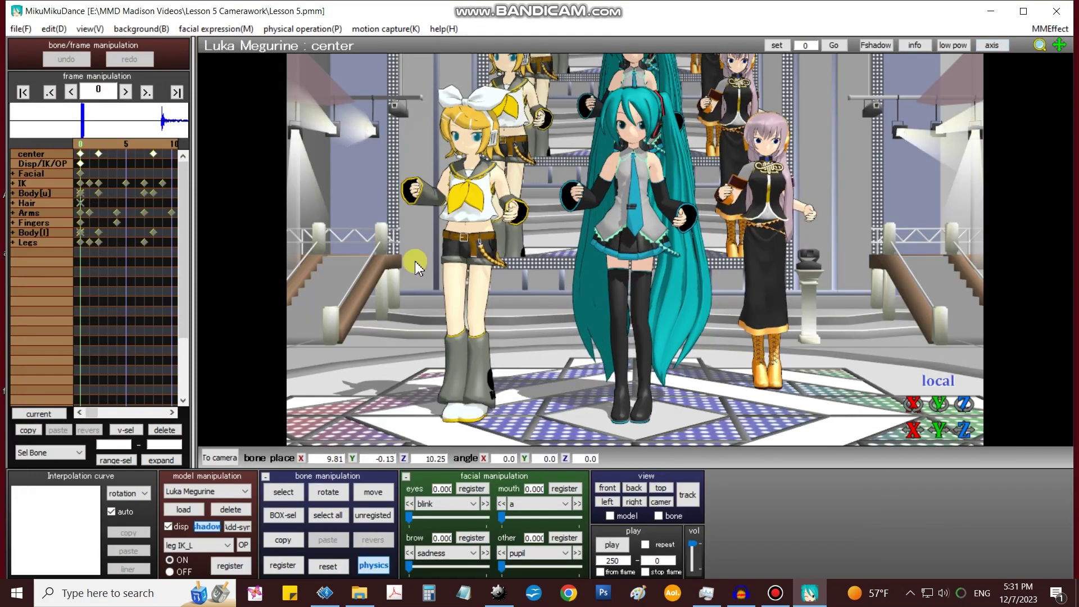
Set playback to stop at frame 2800 and preview the dance from an orbited angle
right_drag(514, 266, 537, 154)
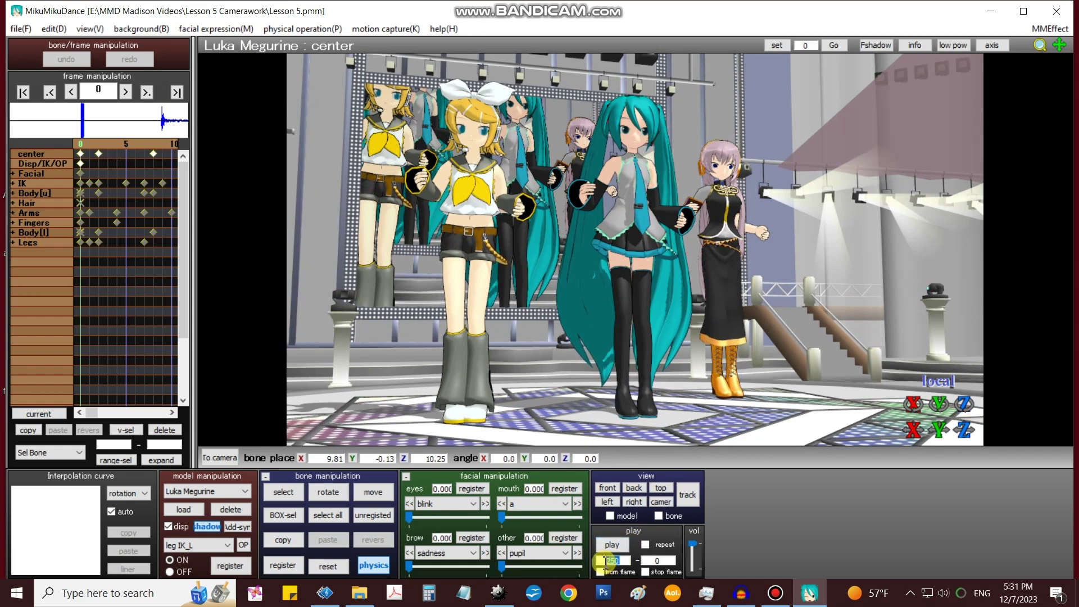
click(668, 561)
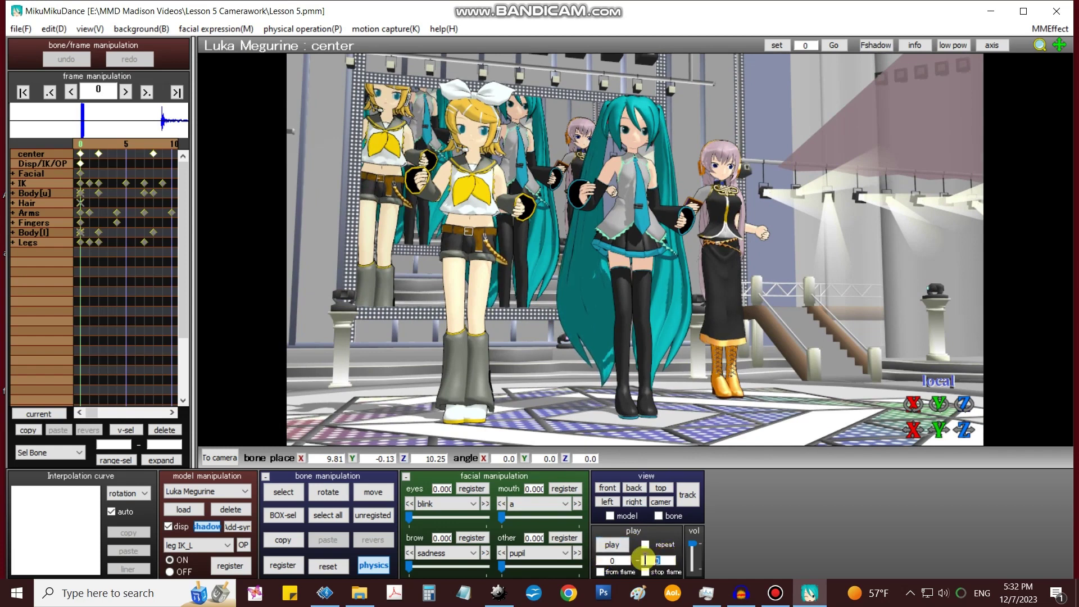
click(613, 549)
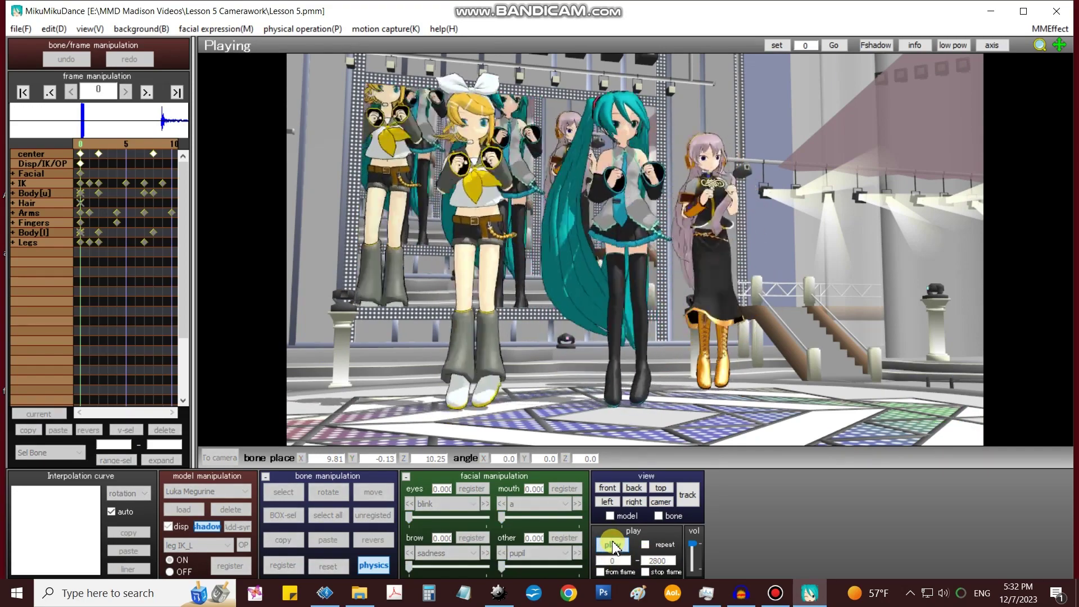
click(613, 546)
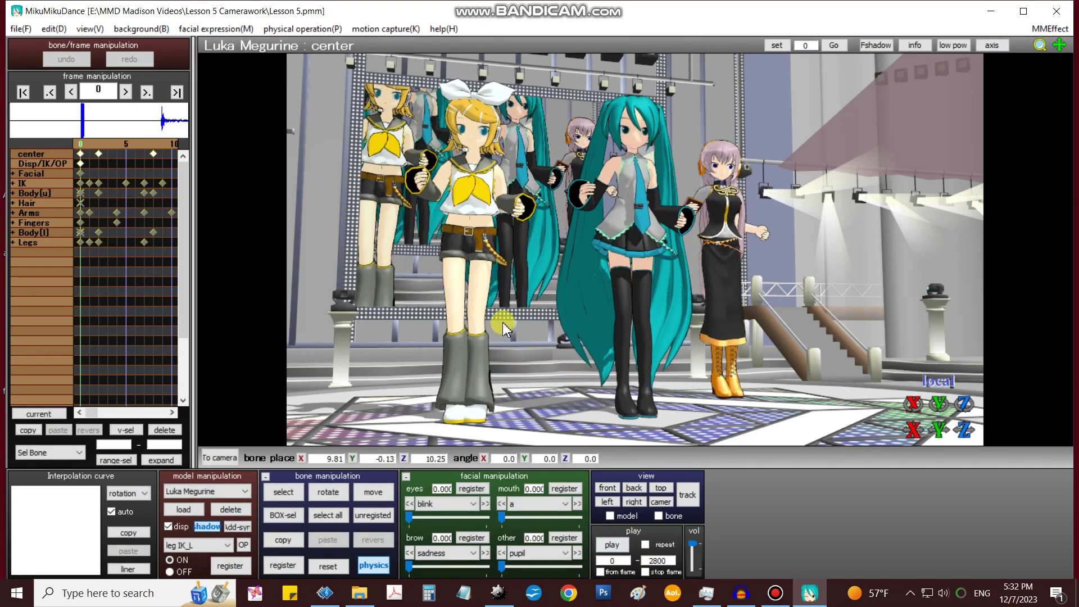
click(245, 491)
Switch to camera editing and key a zoomed-out wide stage shot at frame 0
click(203, 504)
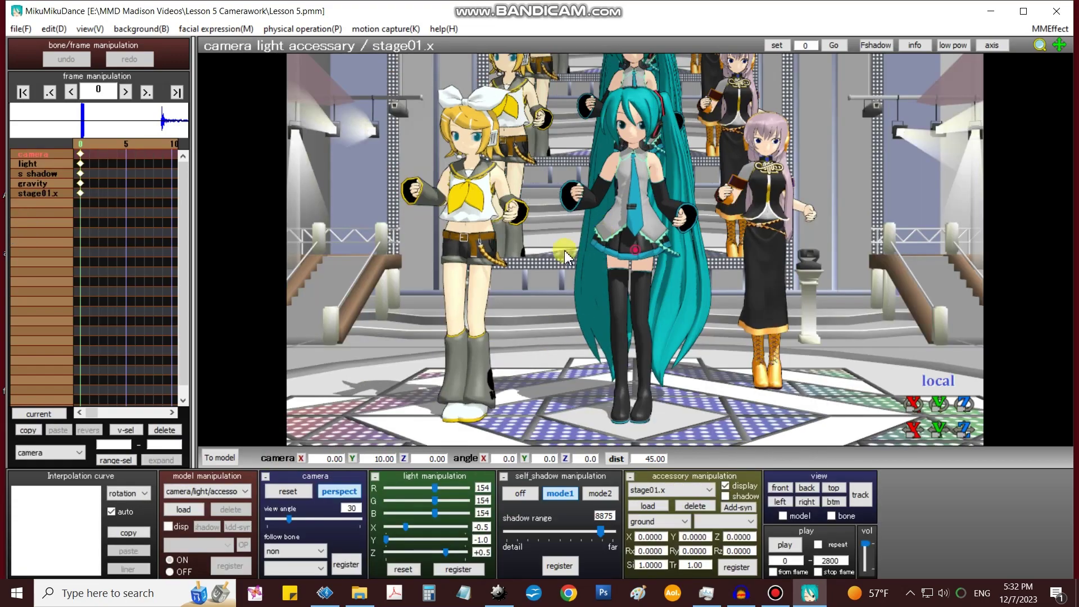
scroll(555, 262, down, 5)
scroll(555, 261, down, 2)
right_drag(555, 261, 592, 267)
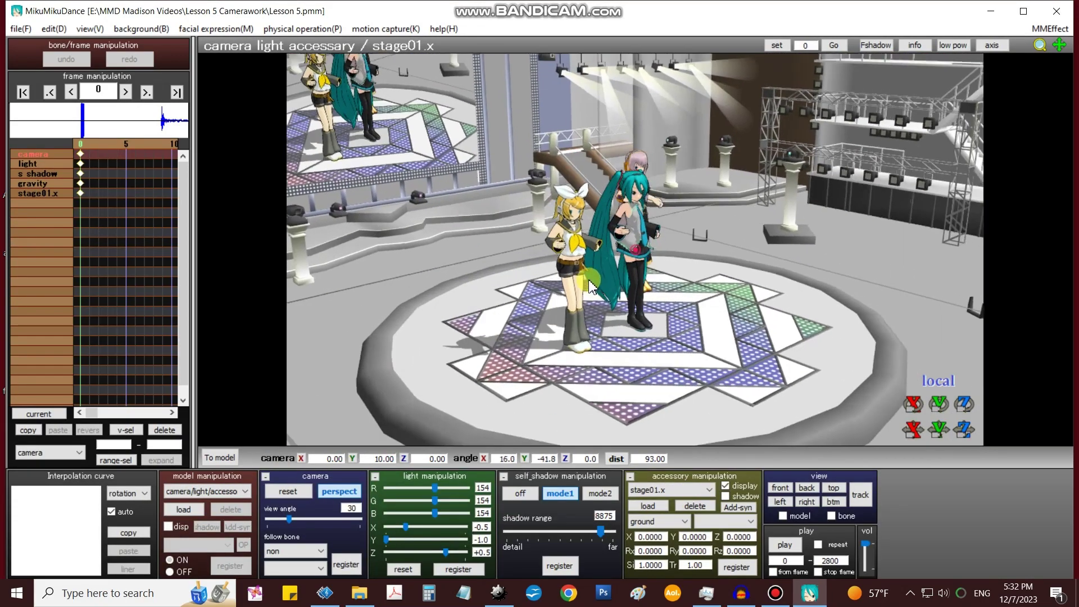
scroll(583, 267, down, 3)
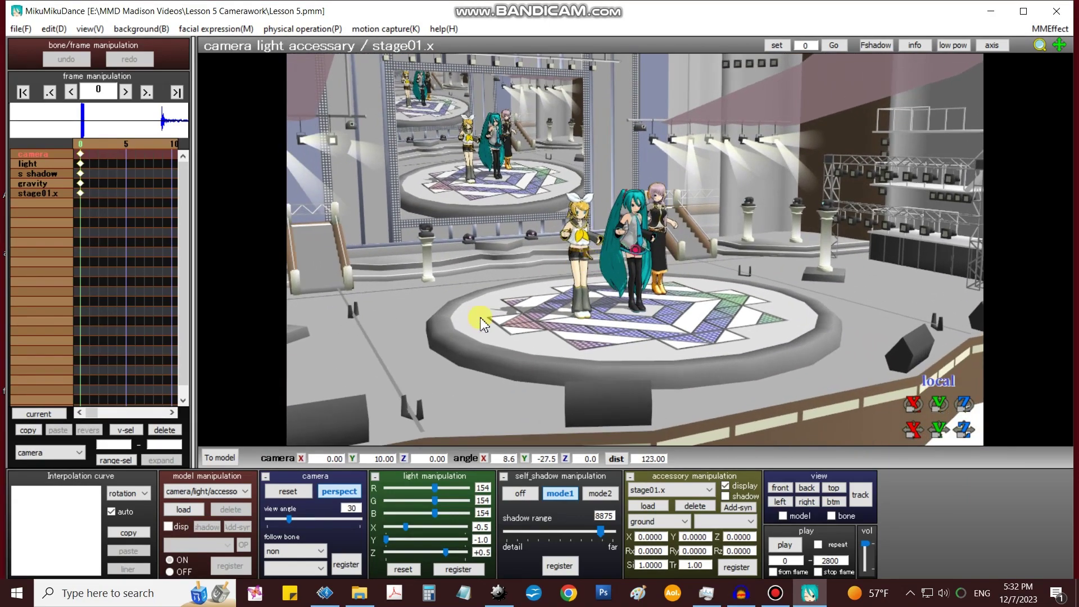
click(345, 565)
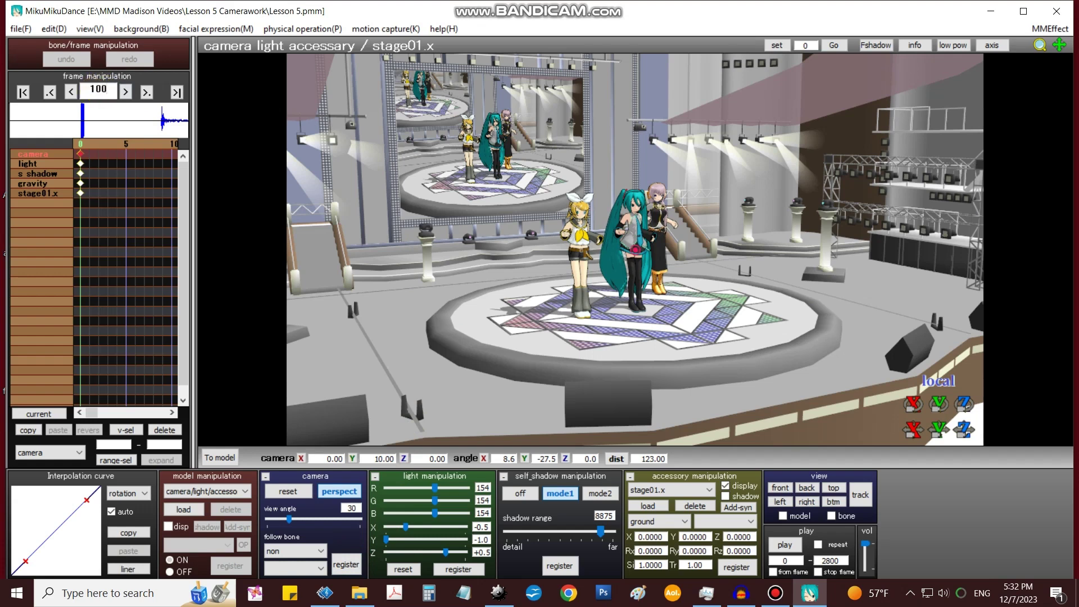
Key a closer side shot at frame 100 (distance 63, angle X 5.2, Y 47.6)
text(100)
key(Return)
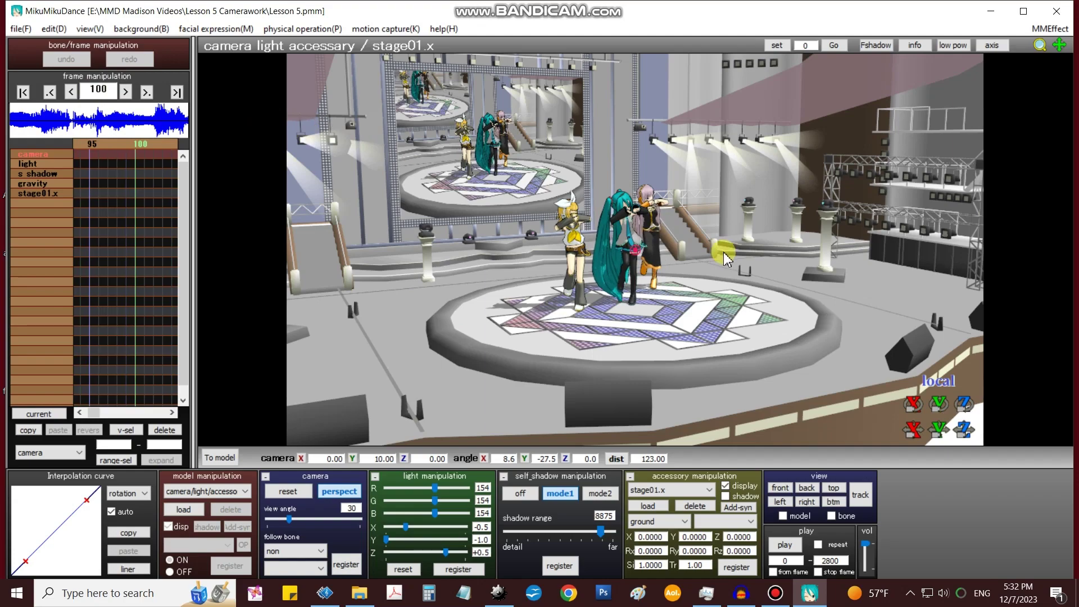
right_drag(724, 253, 754, 267)
scroll(669, 251, up, 5)
scroll(753, 267, up, 1)
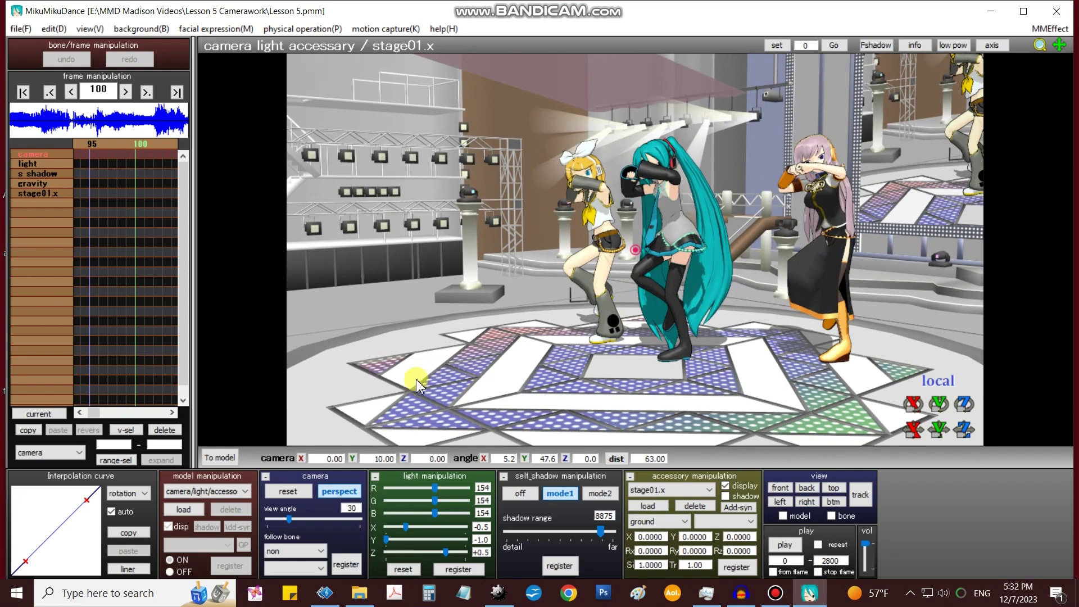
click(354, 567)
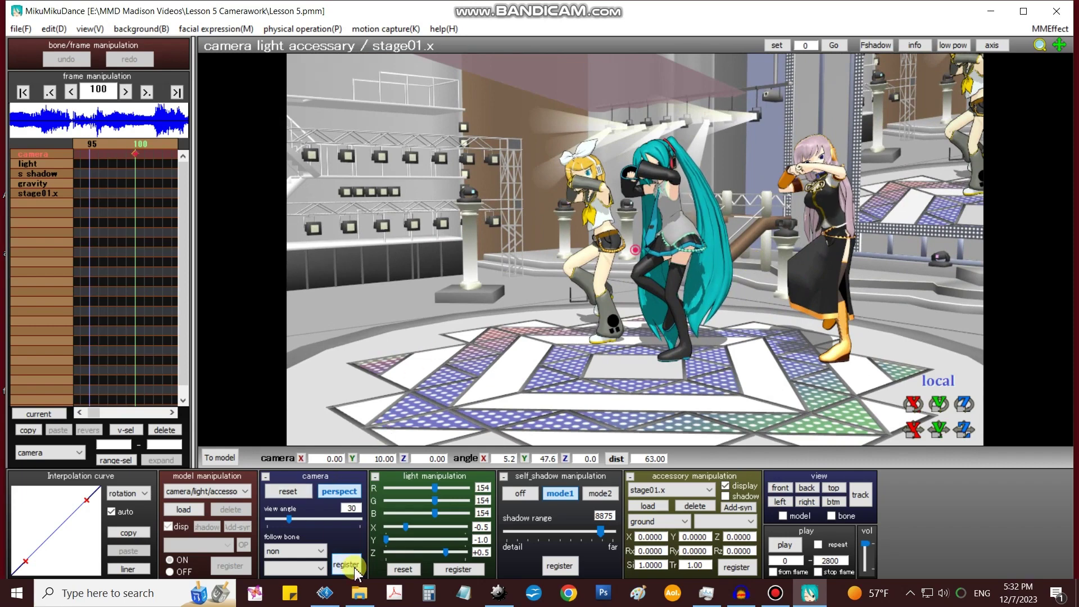
drag(114, 92, 84, 91)
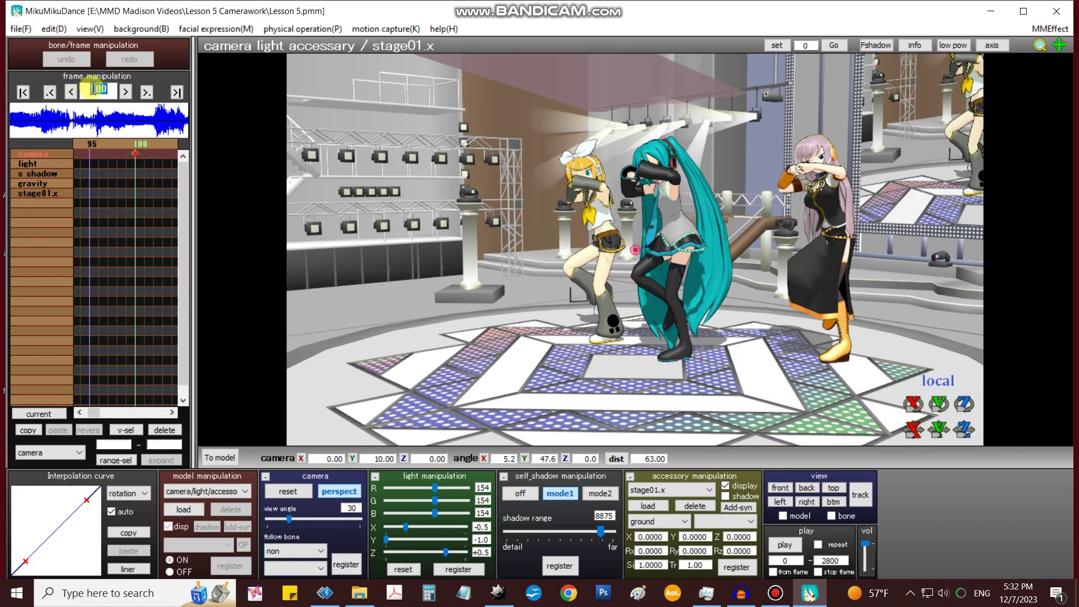
click(114, 90)
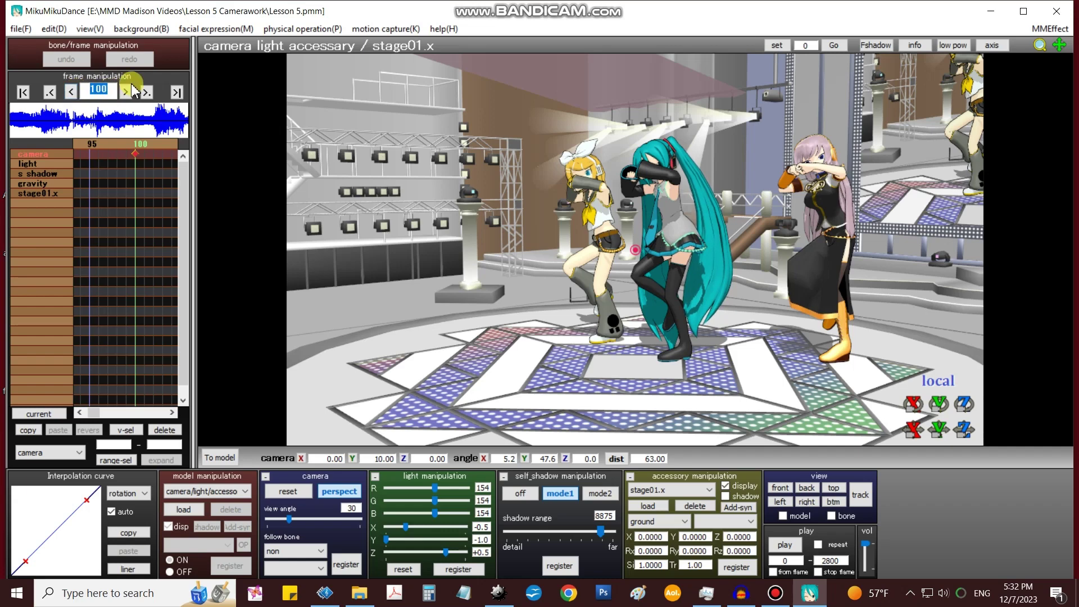
Key a frontal Miku close-up at distance 9 on frame 101, then return to frame 100
click(126, 91)
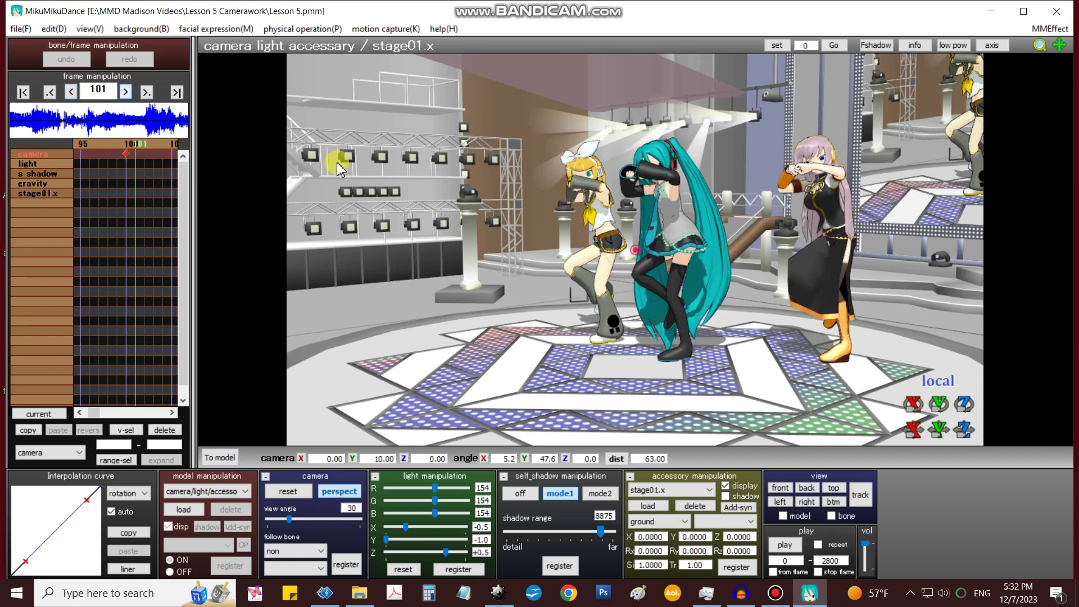
right_drag(472, 309, 530, 315)
scroll(528, 308, up, 10)
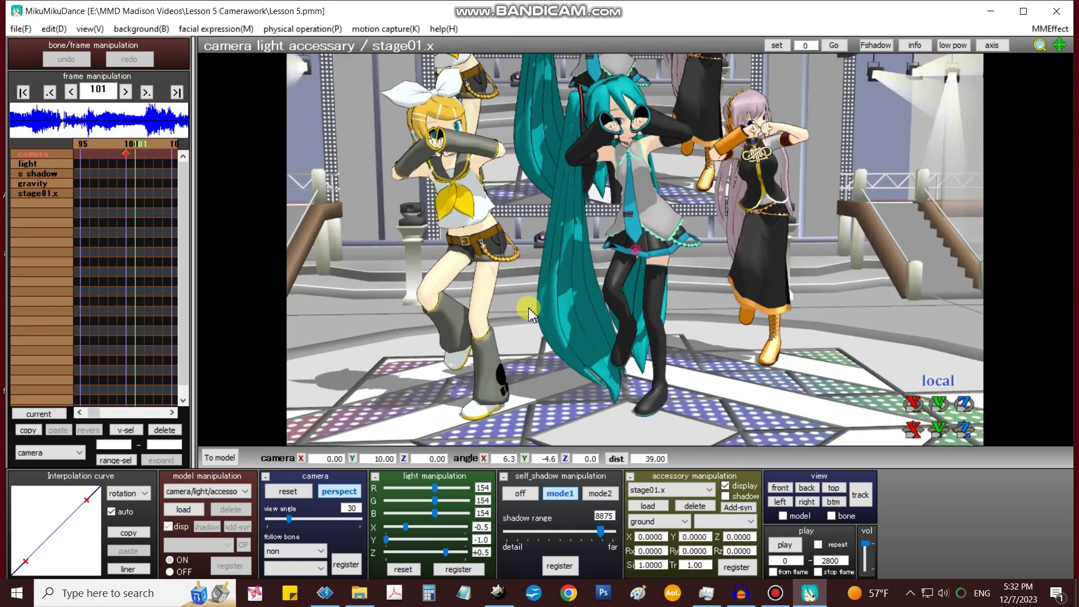
middle_drag(545, 306, 549, 388)
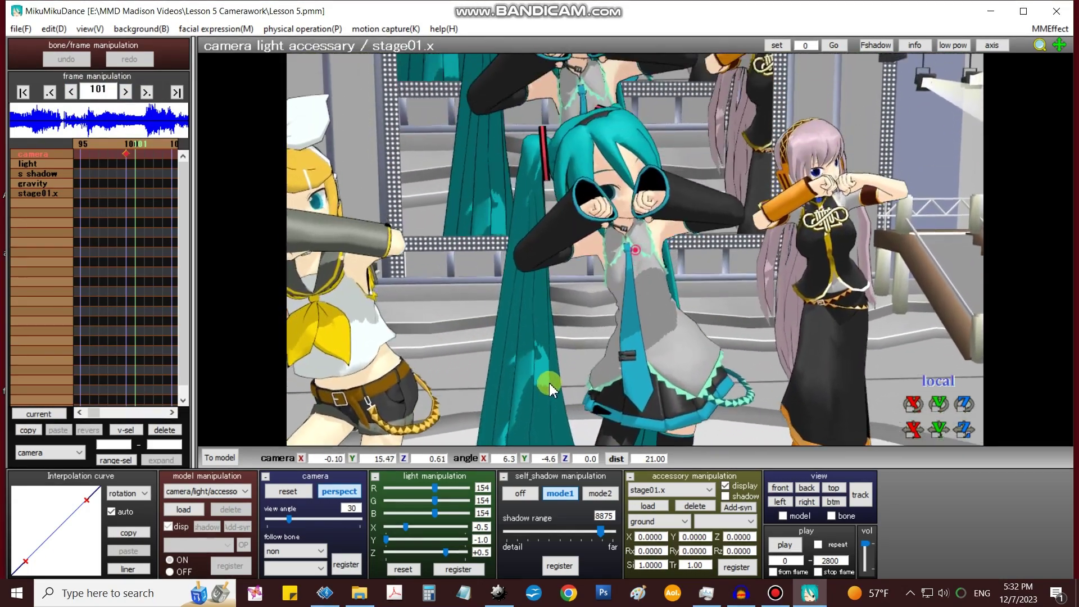
mouse_move(550, 388)
right_down()
mouse_move(545, 374)
mouse_move(538, 385)
mouse_move(544, 369)
right_up()
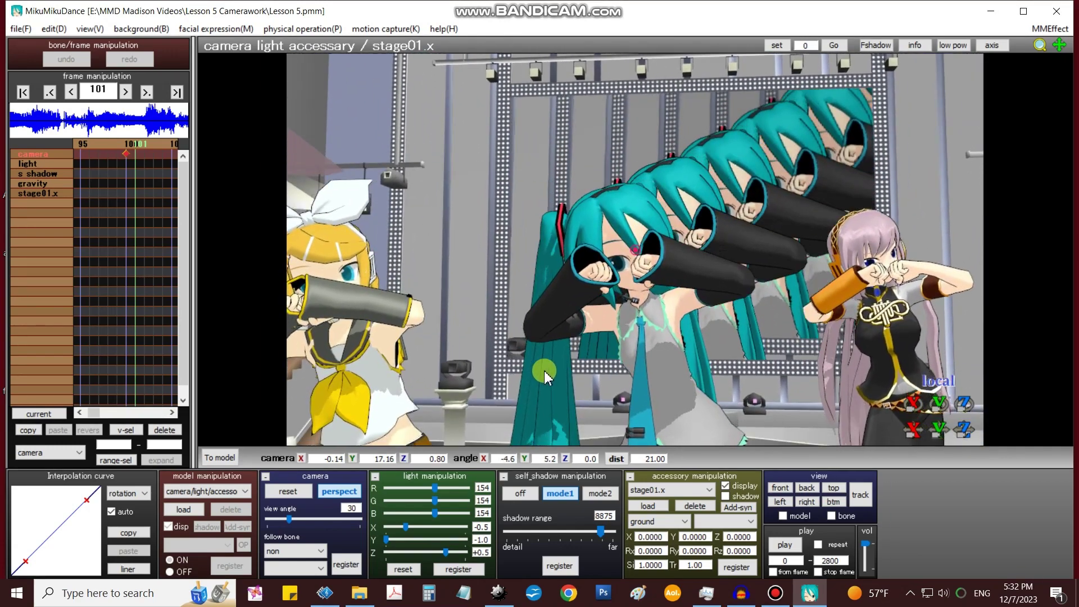
scroll(544, 370, up, 6)
middle_drag(544, 369, 543, 357)
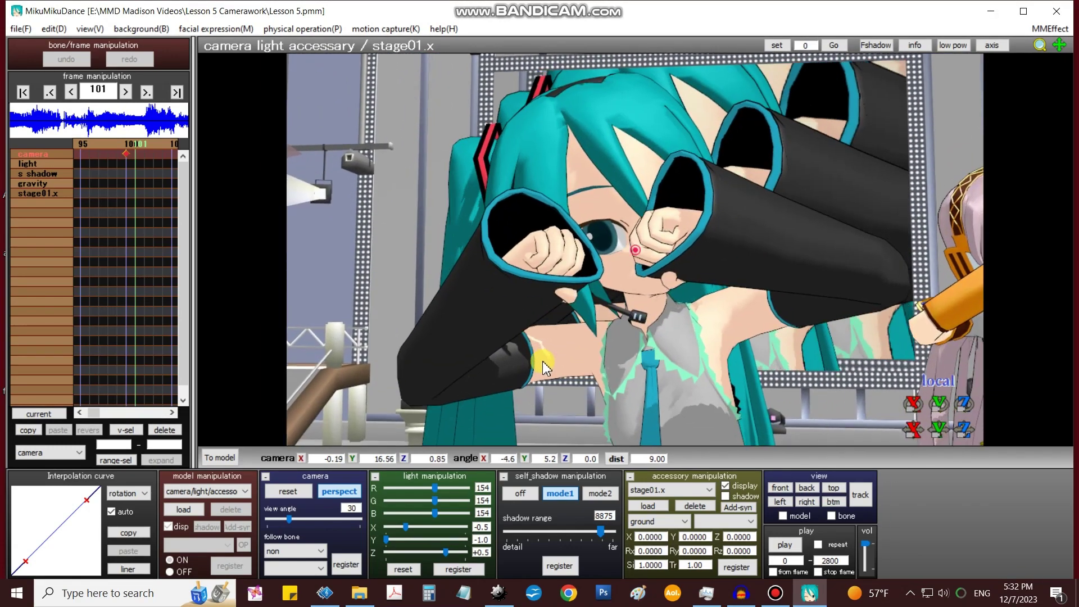
click(347, 565)
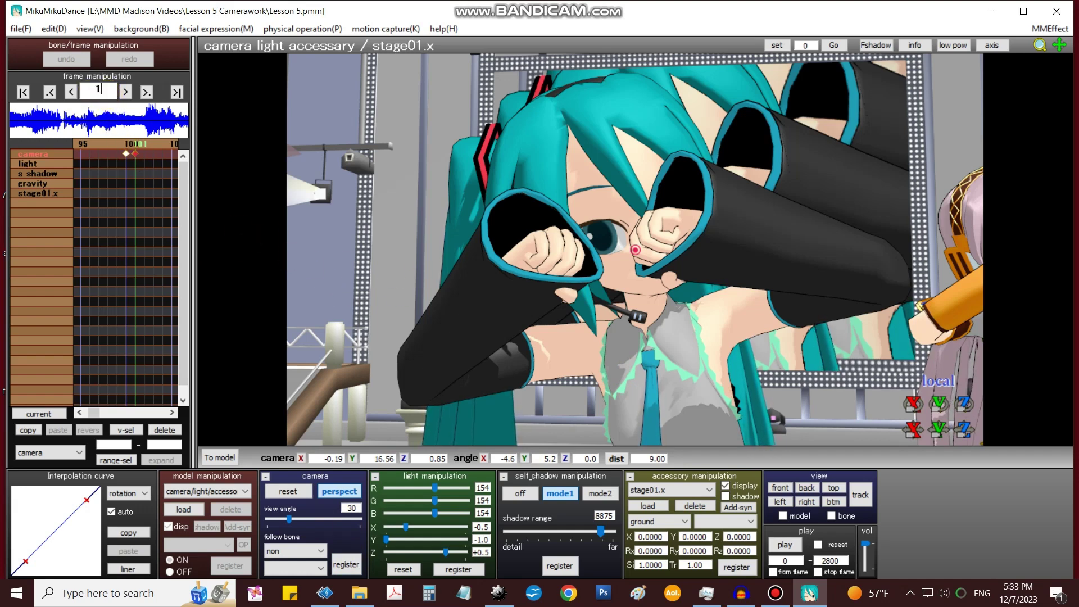
key(Return)
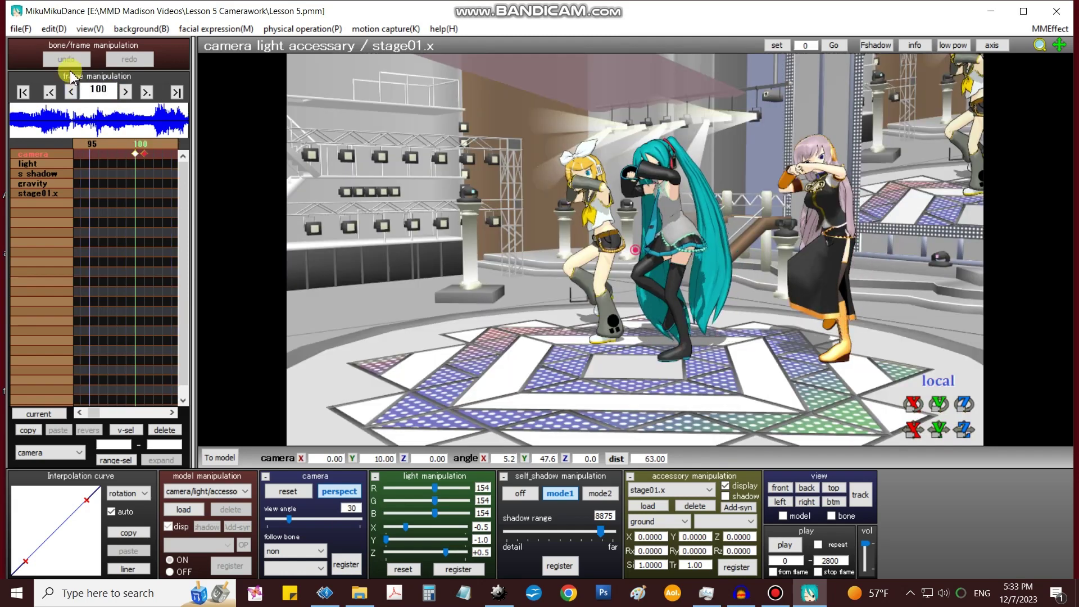
Key a wider, higher side view at frame 200 (distance 45, X 15.5, Y 52.1) and play it back
double_click(92, 88)
text(200)
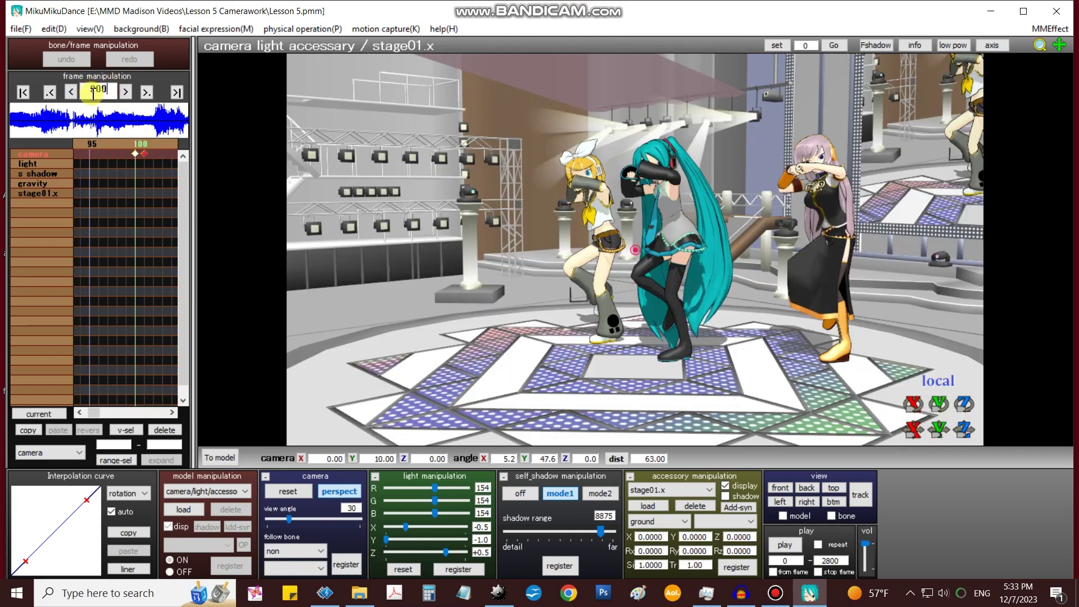
key(Return)
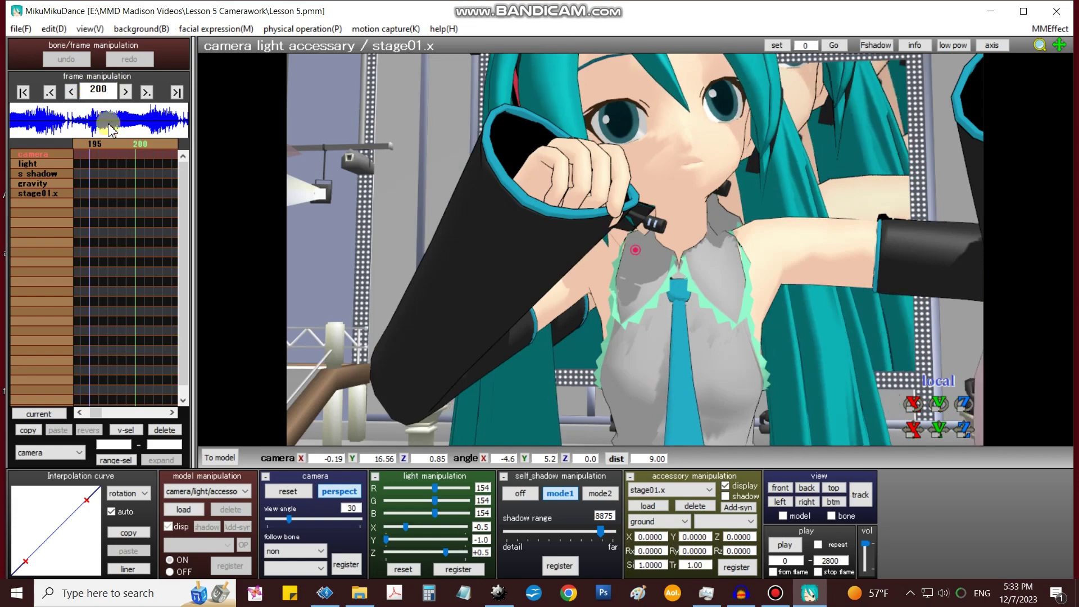
scroll(847, 320, down, 6)
right_drag(847, 321, 831, 323)
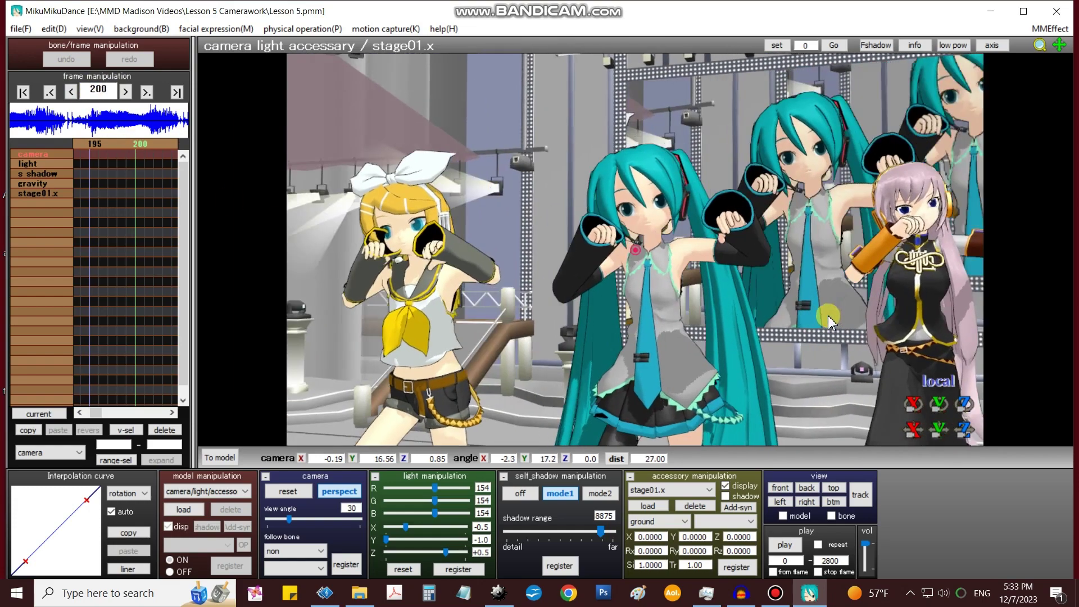
scroll(831, 323, down, 6)
right_drag(831, 324, 810, 326)
middle_drag(798, 340, 794, 284)
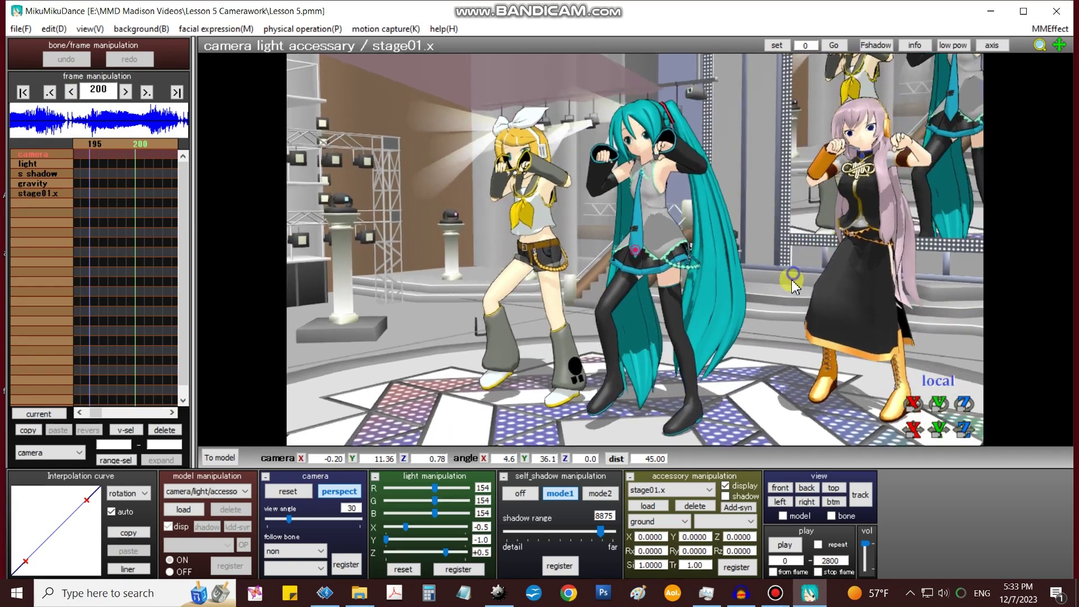
right_drag(794, 284, 775, 298)
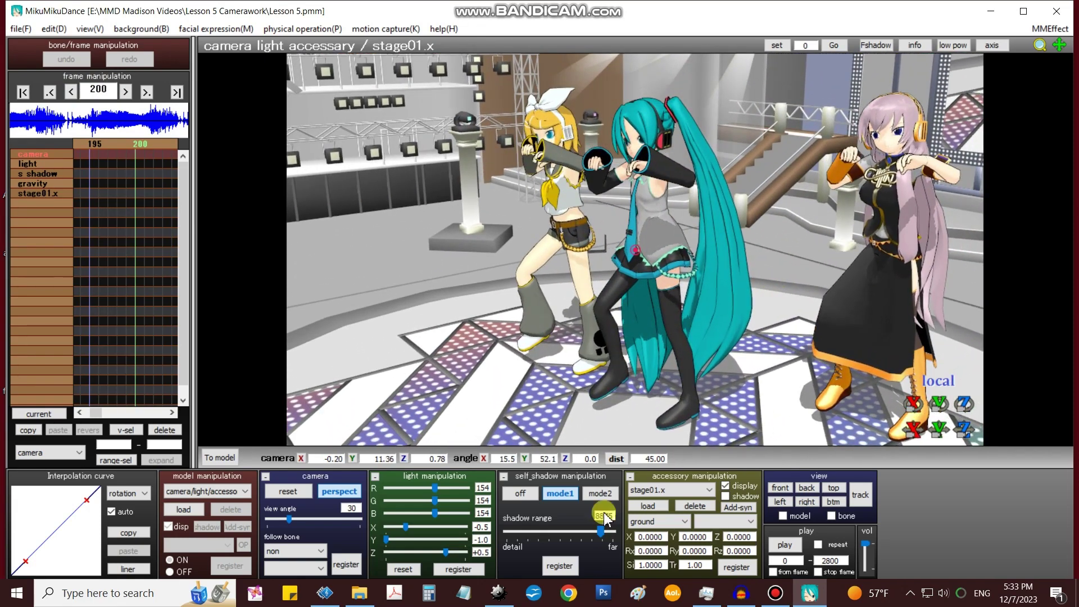
click(394, 543)
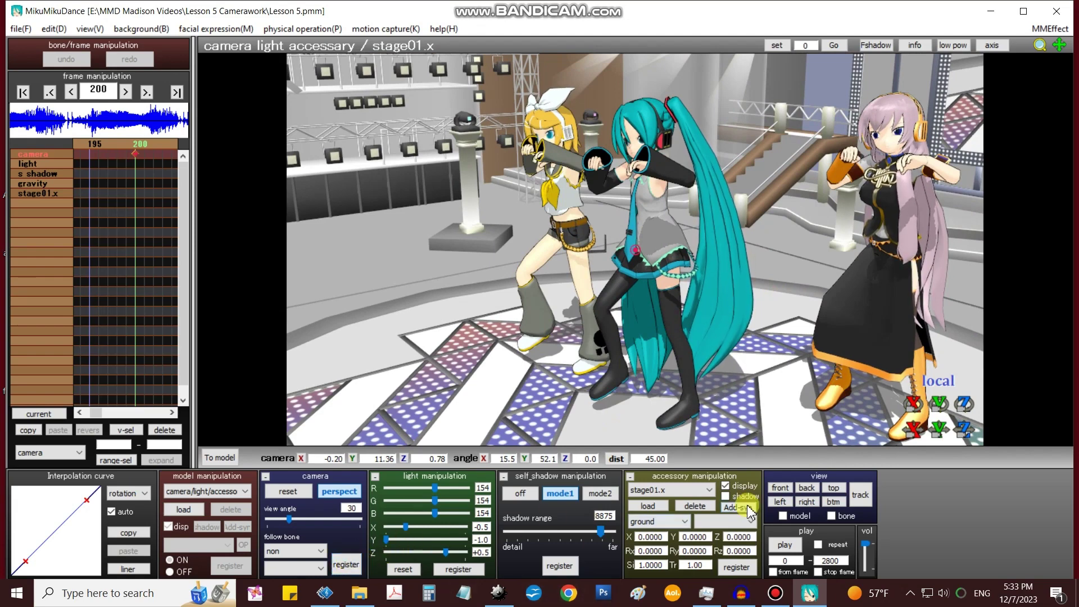
click(782, 547)
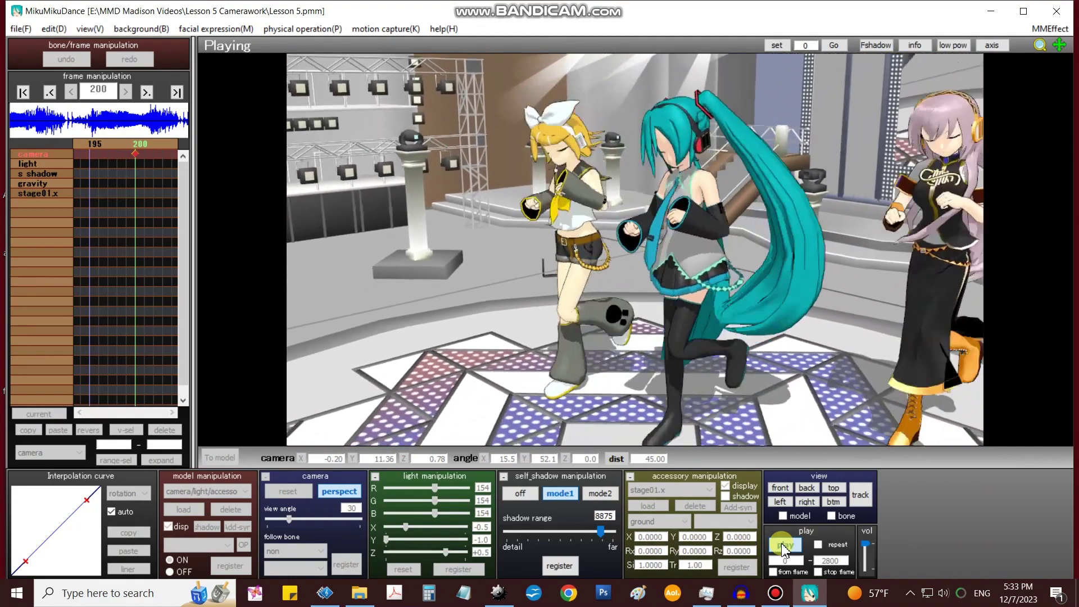
click(785, 545)
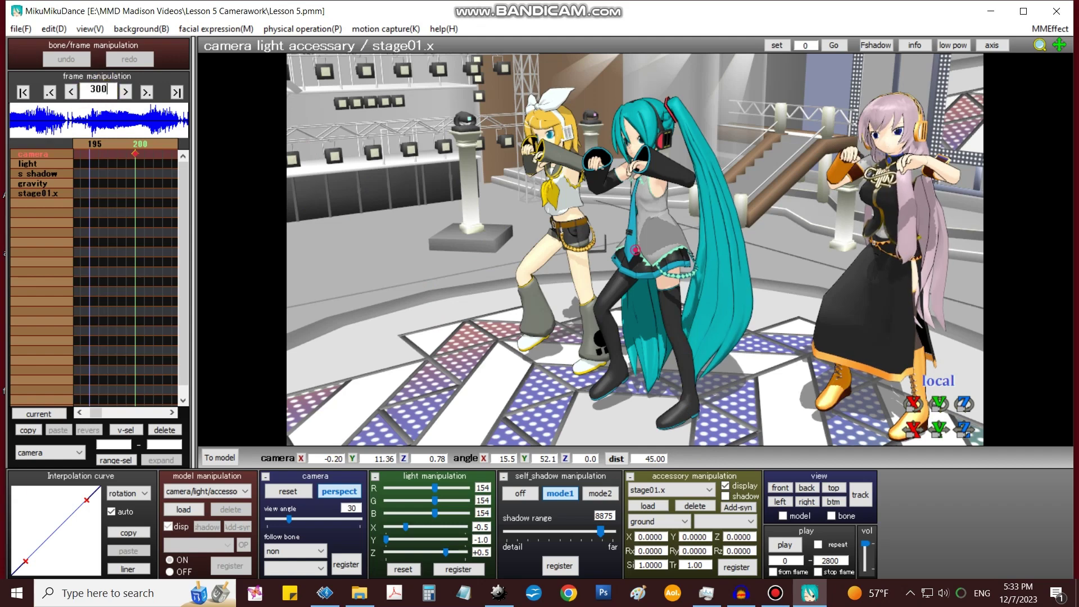
Face the three dancers head-on at frame 301 and hide the stage01.x accessory
key(Return)
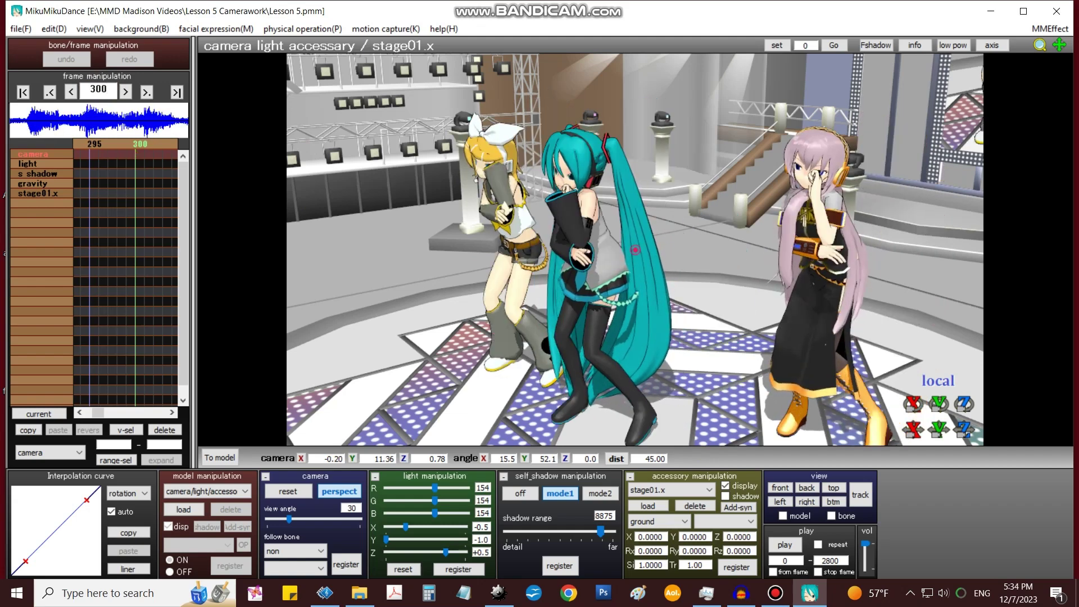
right_drag(436, 264, 469, 263)
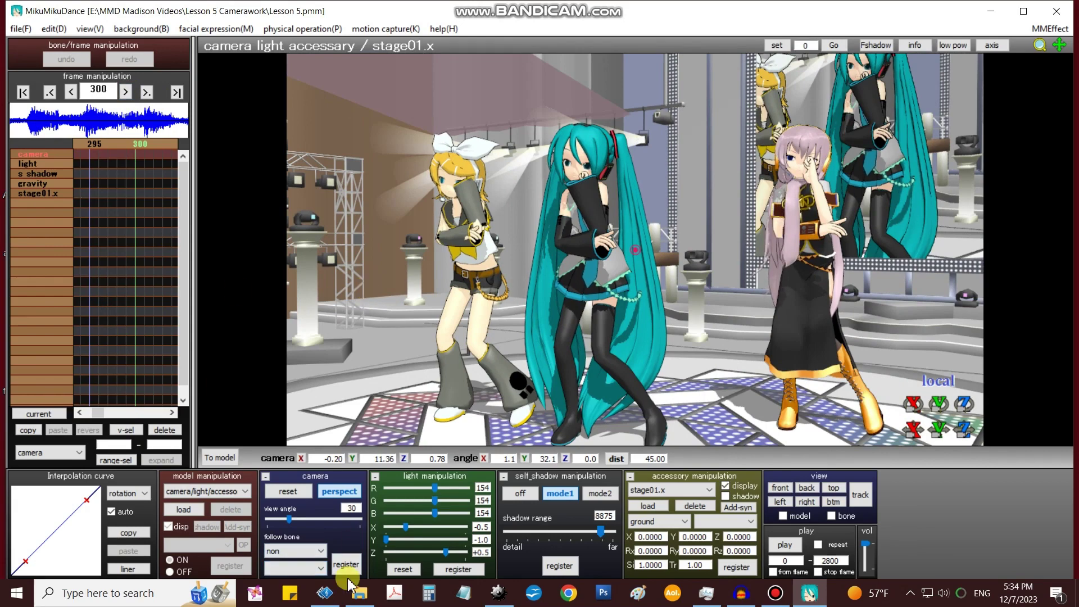
click(126, 91)
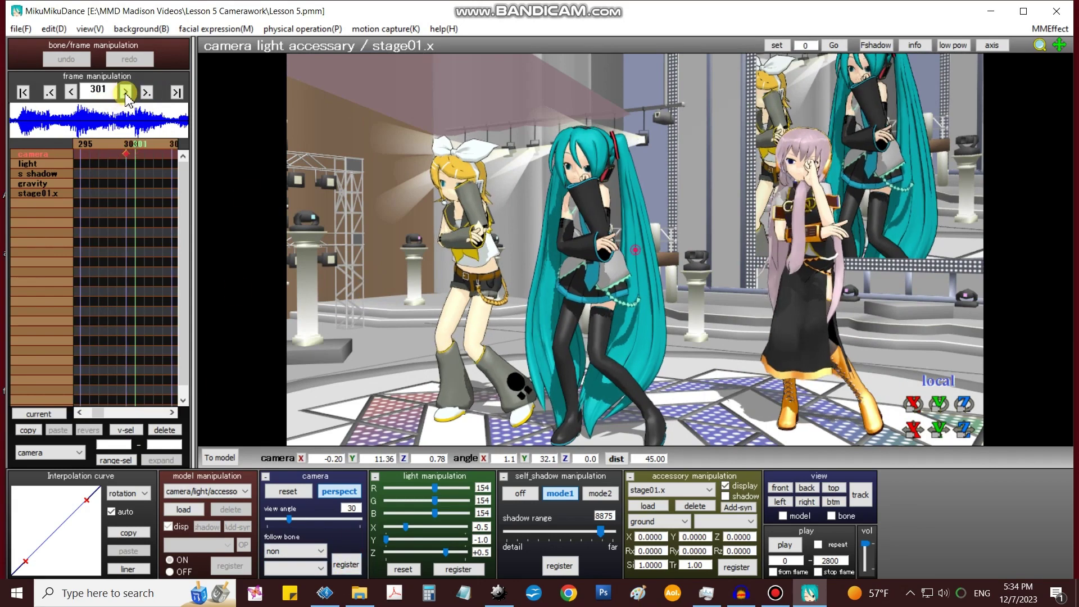
right_drag(326, 276, 445, 284)
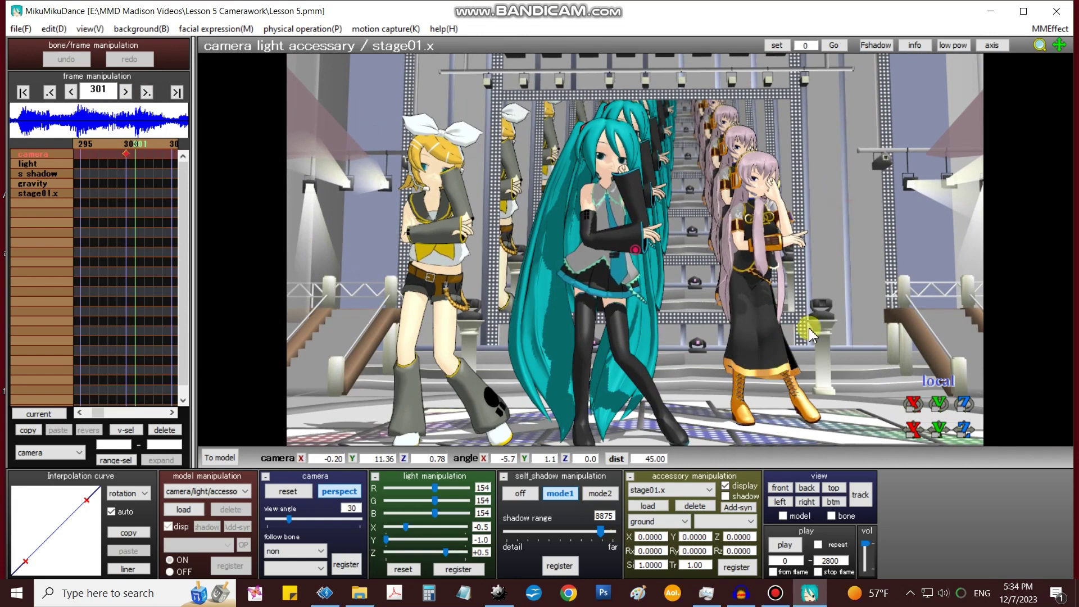
click(726, 486)
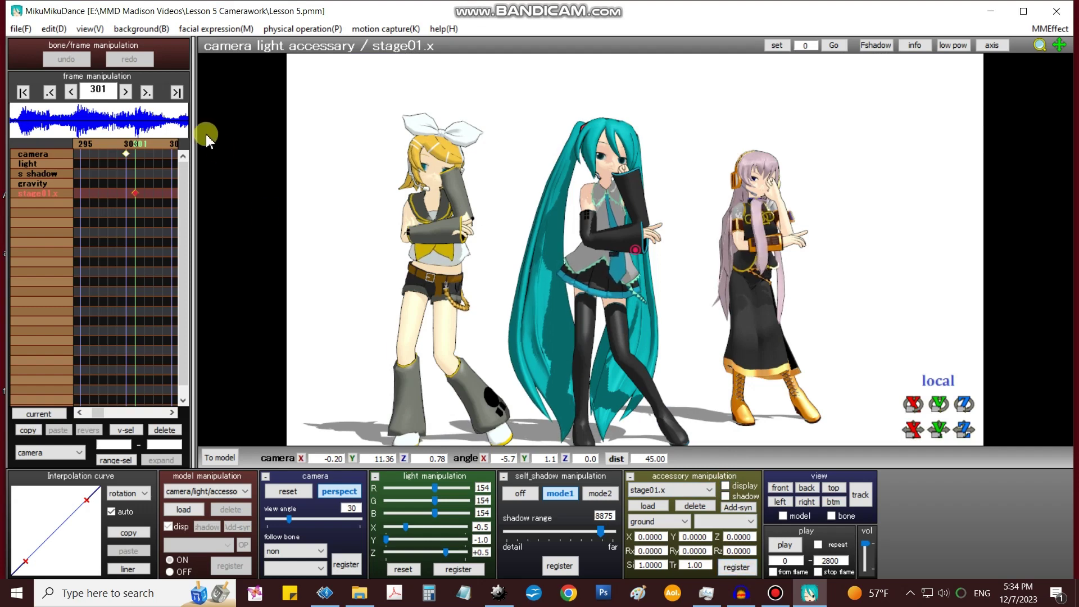
Load GoldBoilerPlate.jpg as the background picture behind the dancers
click(141, 29)
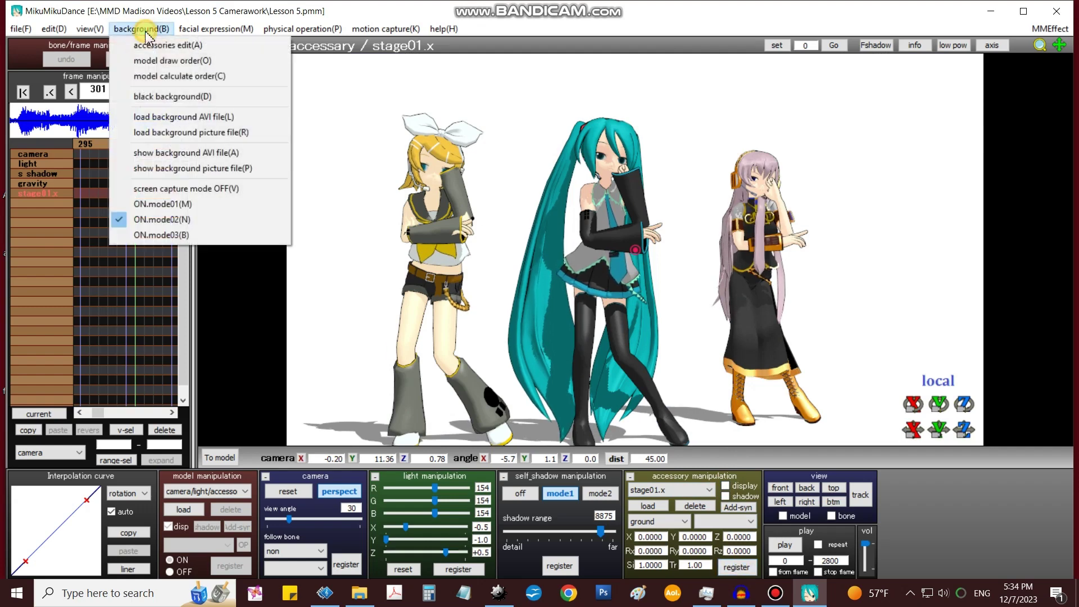
click(175, 135)
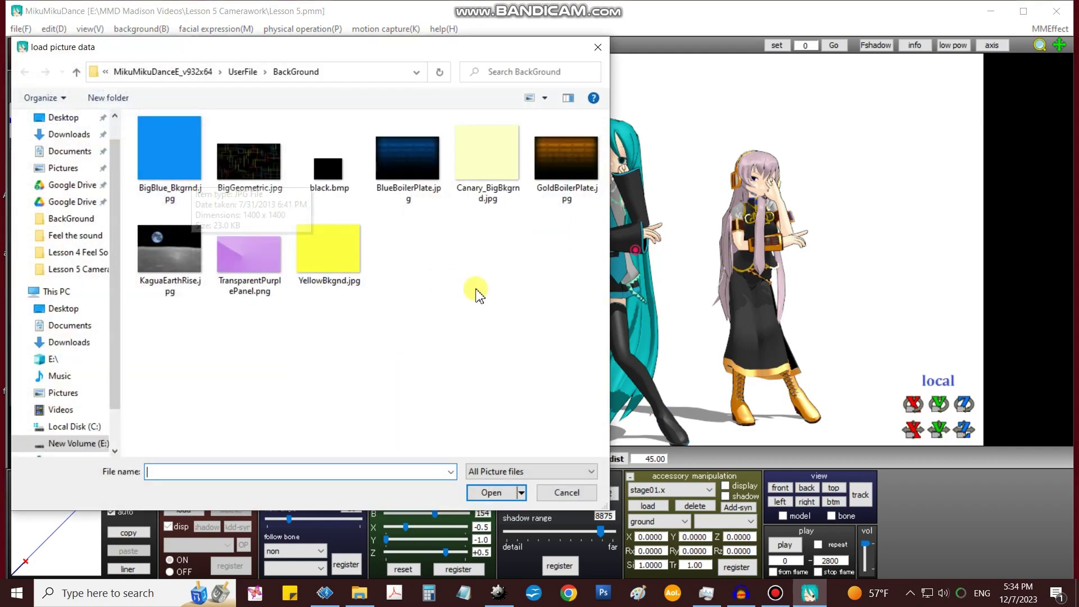
double_click(543, 170)
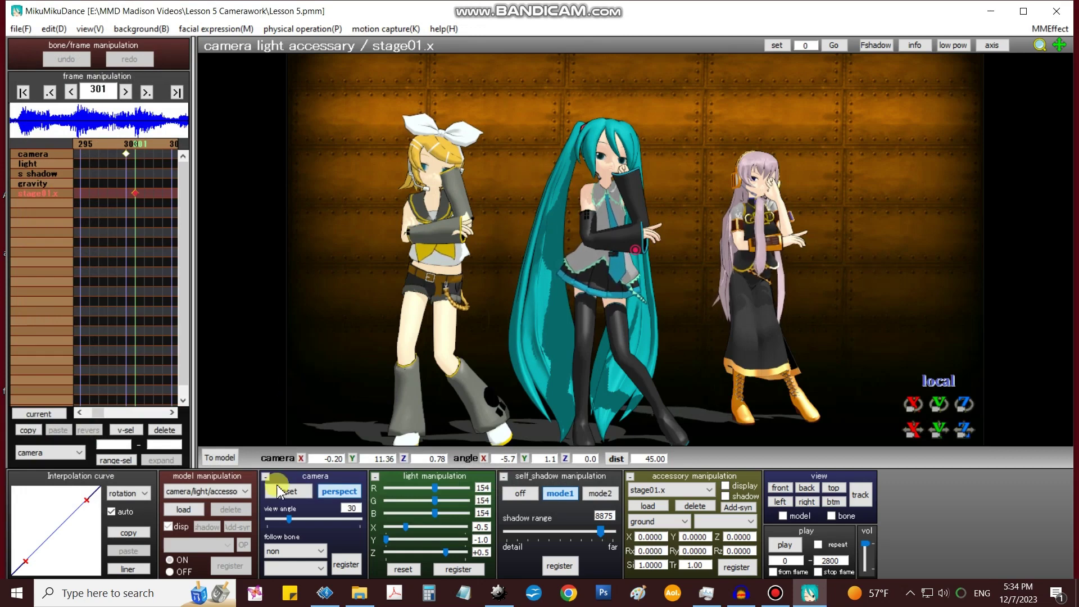
click(247, 493)
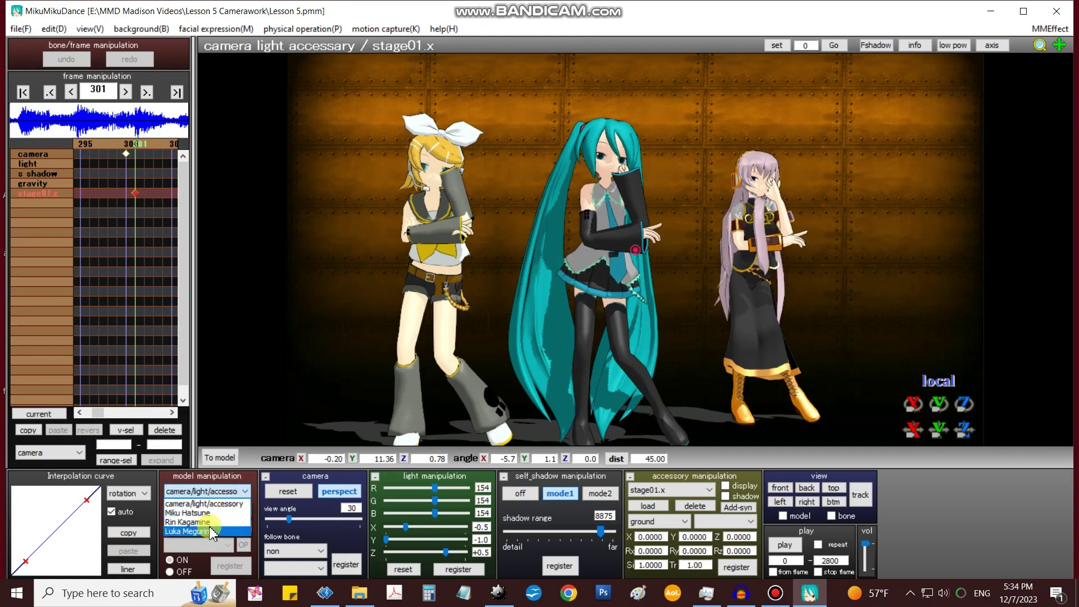
Turn off display for the Rin and Luka models at frame 301, leaving only Miku
click(191, 521)
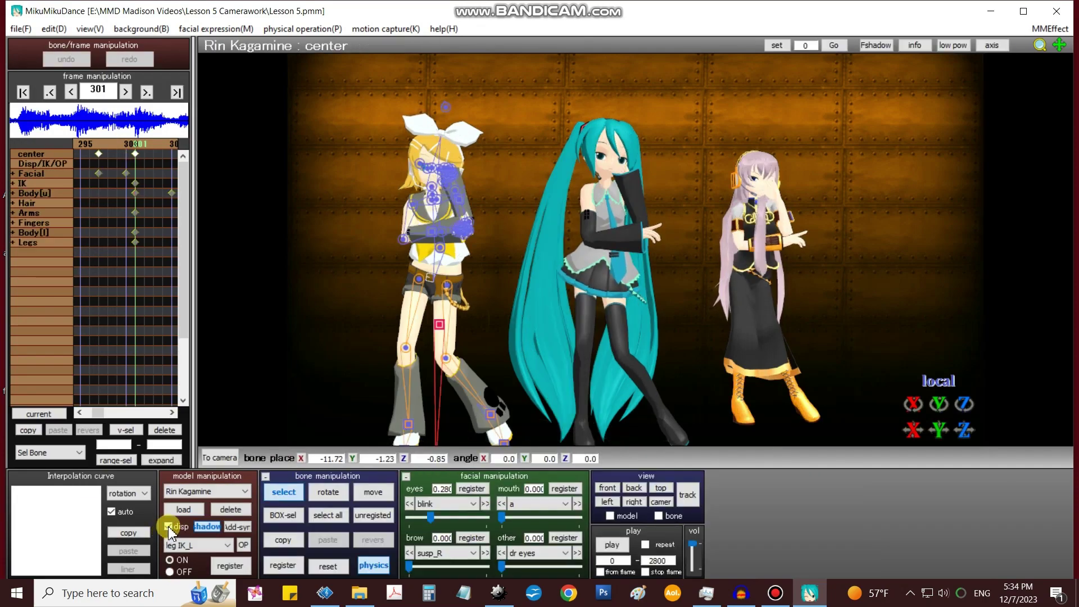
click(168, 526)
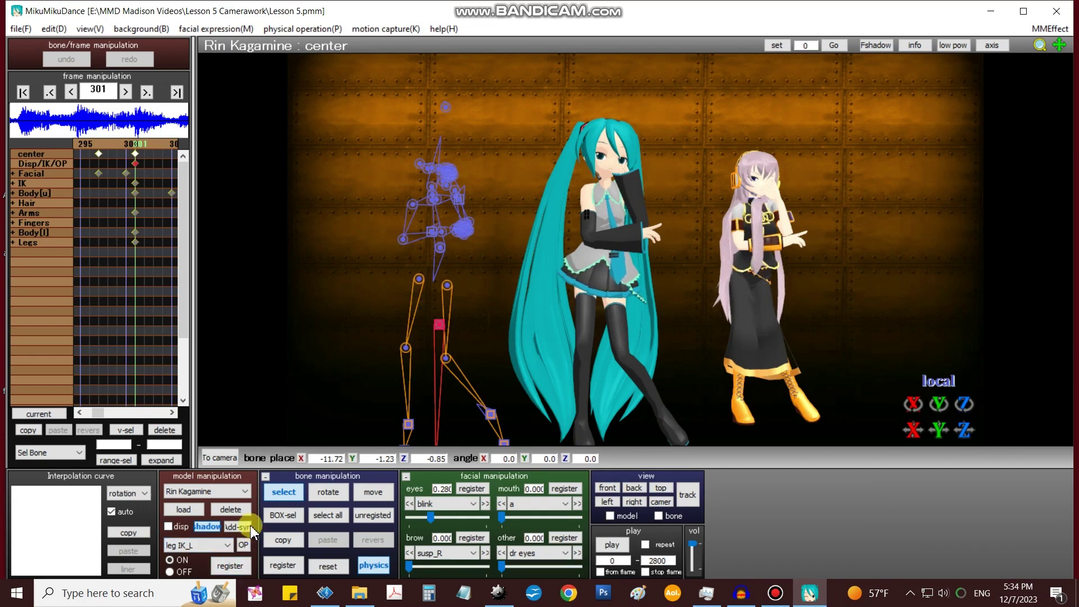
click(246, 492)
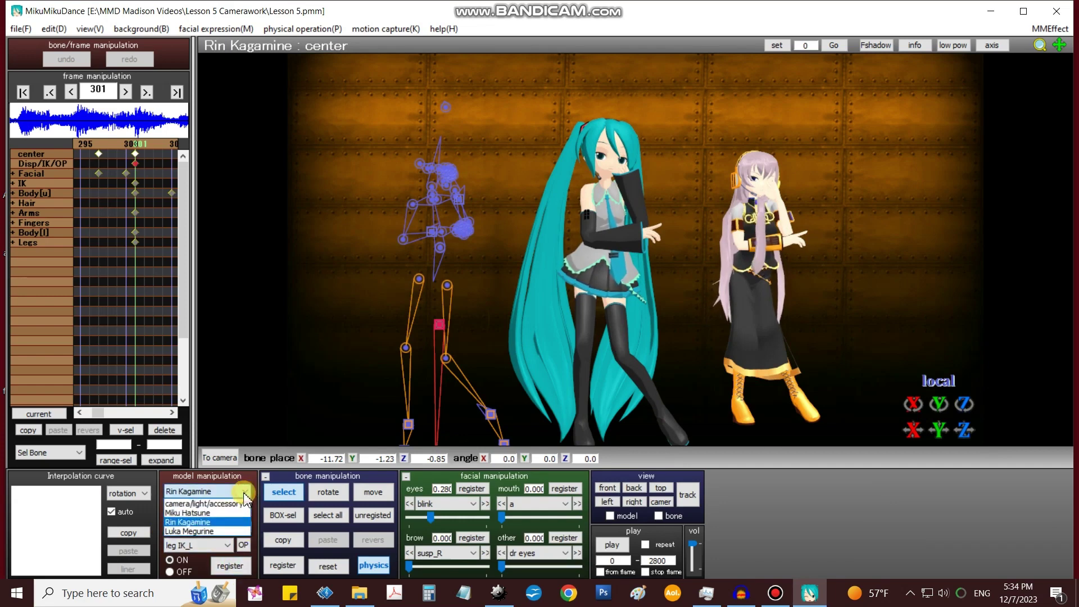
click(236, 531)
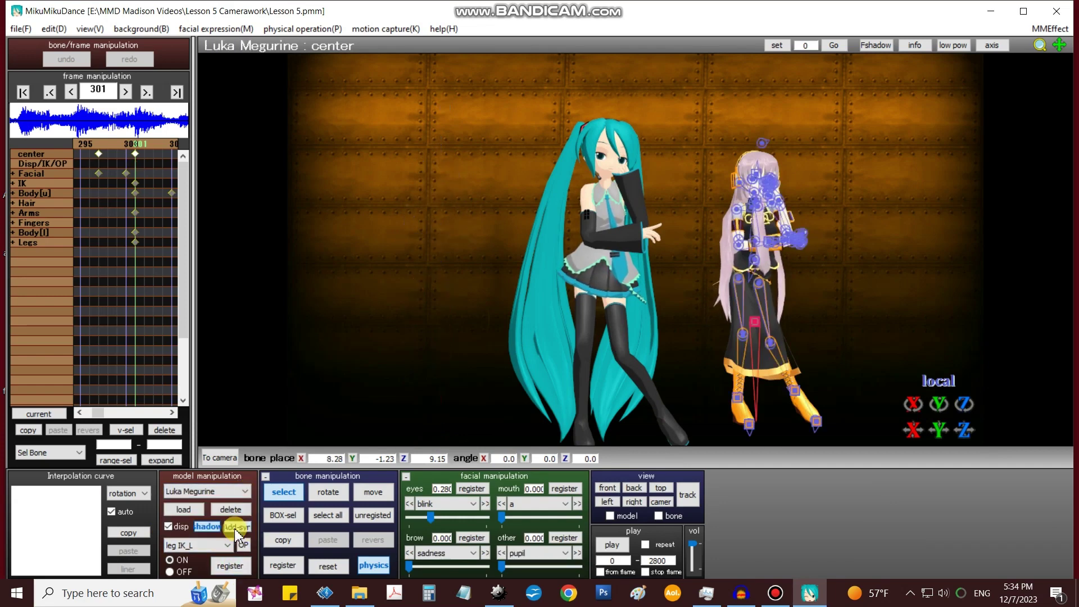
click(169, 527)
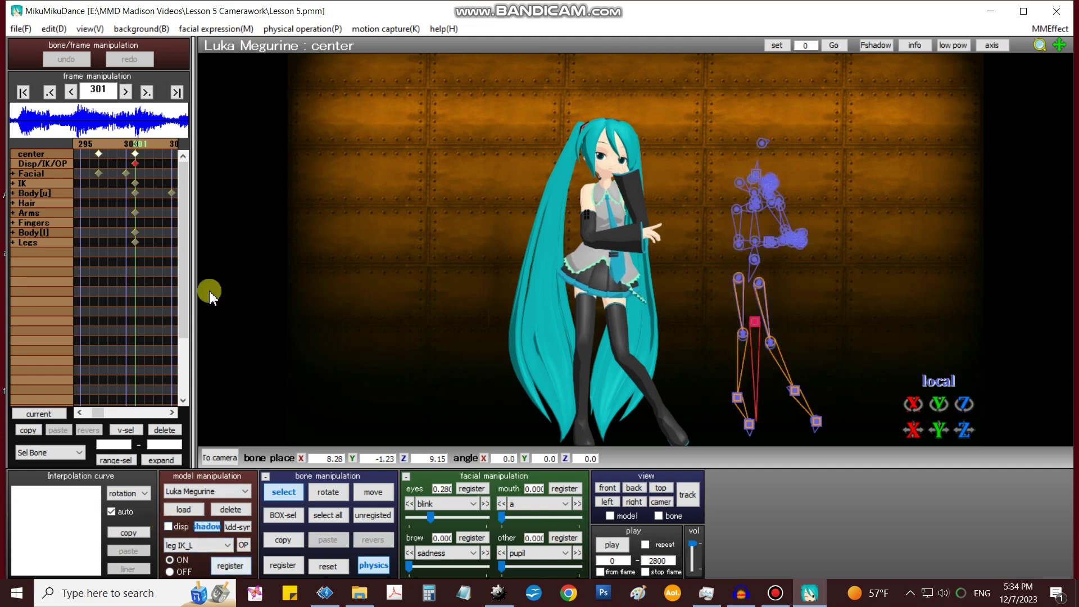
click(249, 492)
click(202, 502)
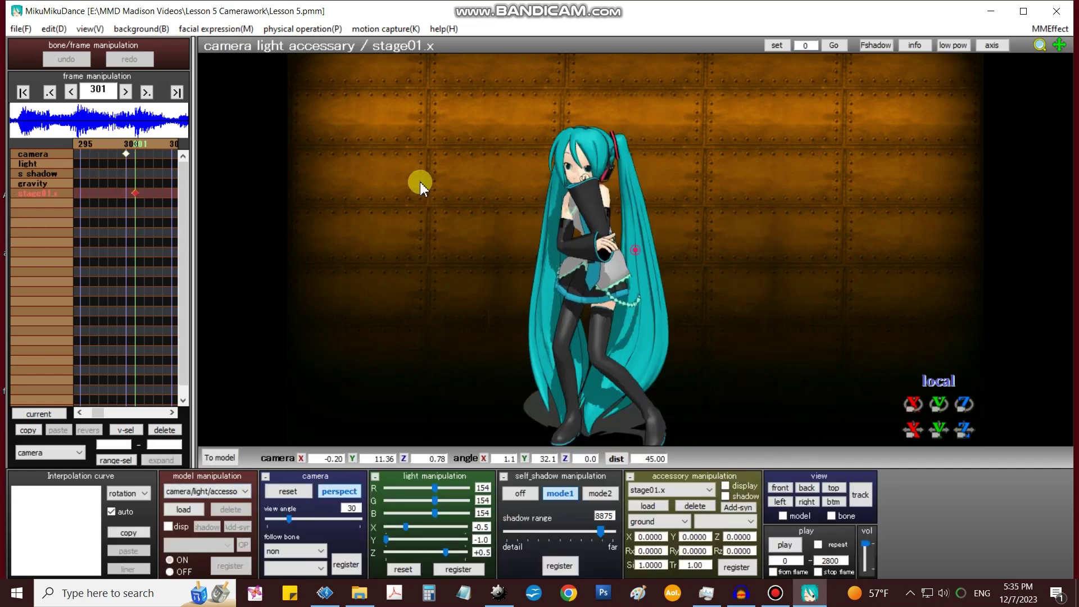
Key a tilted close-up of lying Miku at frame 301 (distance 21, angle Z -77.9)
right_drag(425, 292, 445, 302)
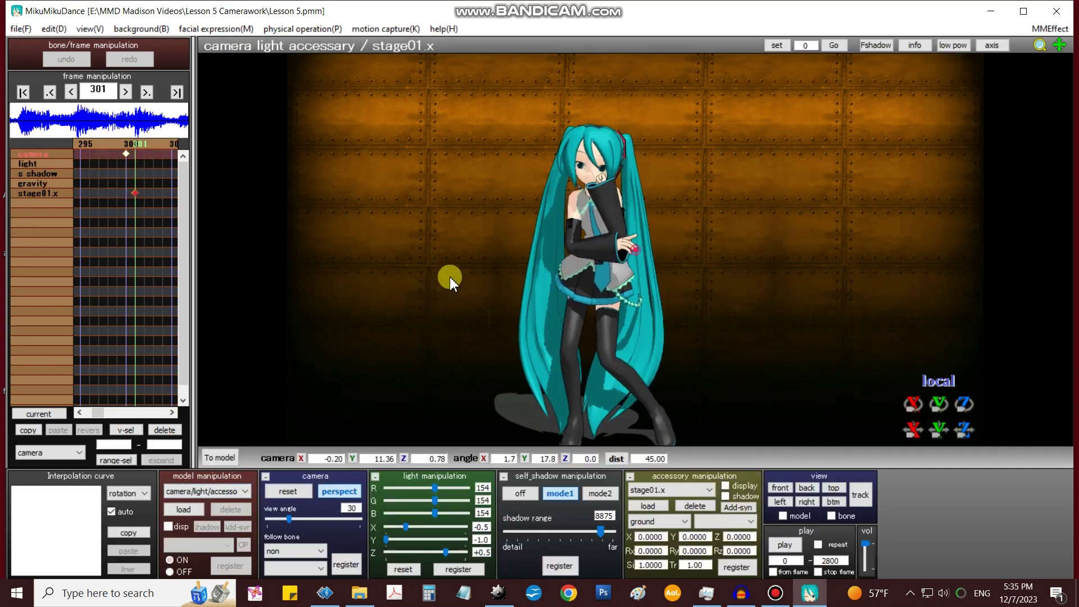
scroll(453, 277, up, 8)
scroll(535, 273, down, 4)
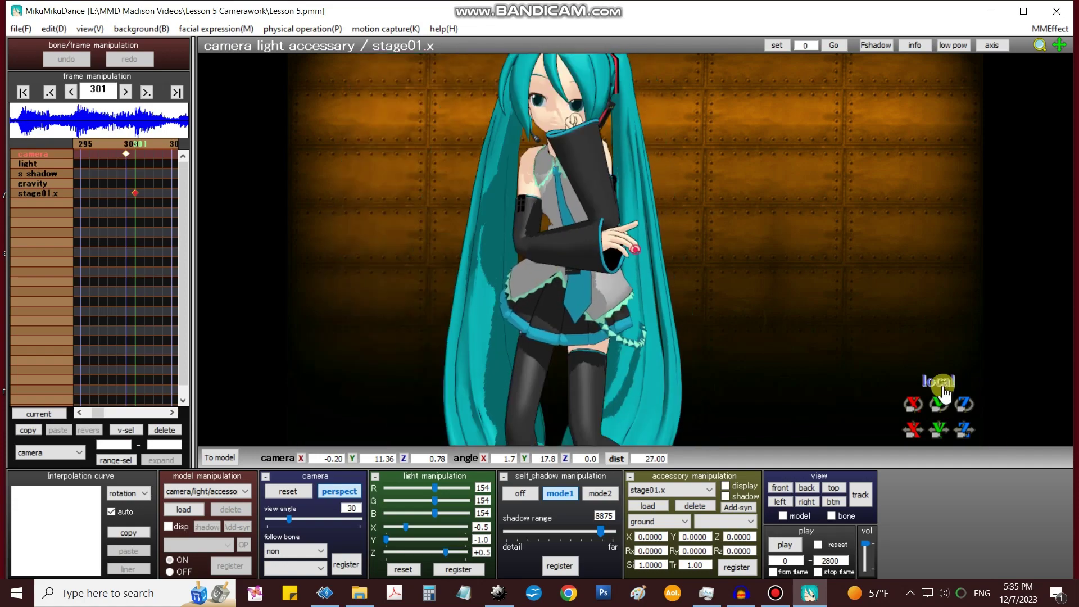
drag(964, 404, 922, 404)
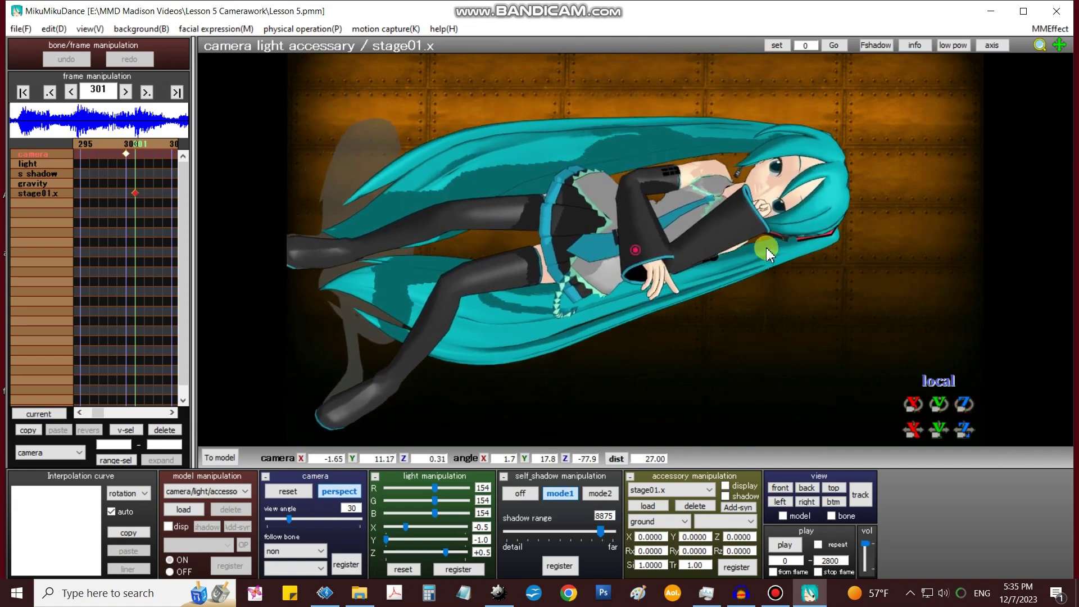
middle_drag(767, 255, 871, 340)
scroll(872, 344, up, 3)
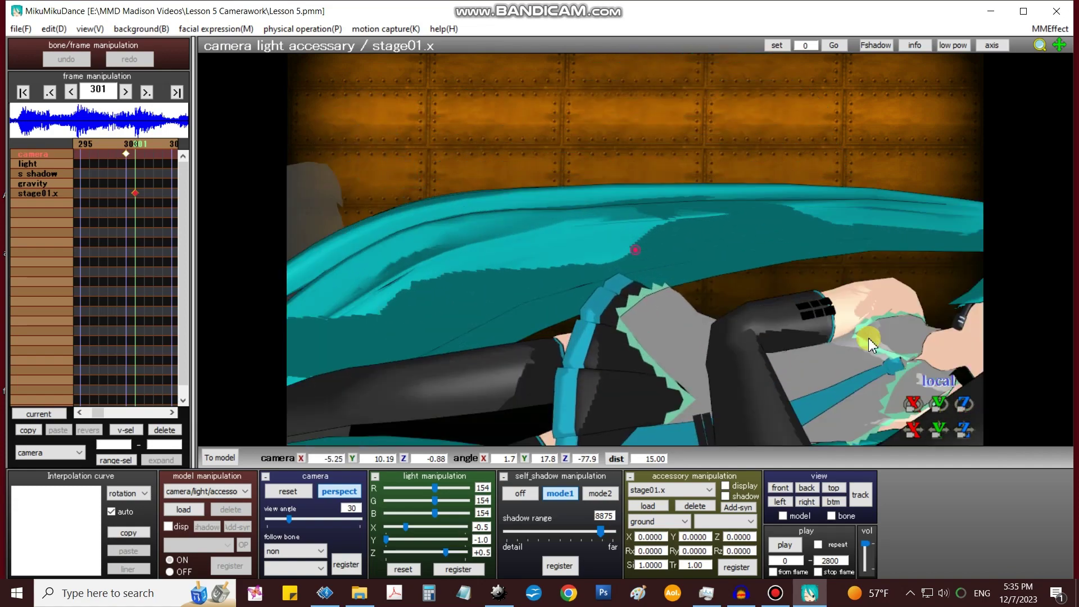
scroll(871, 344, down, 2)
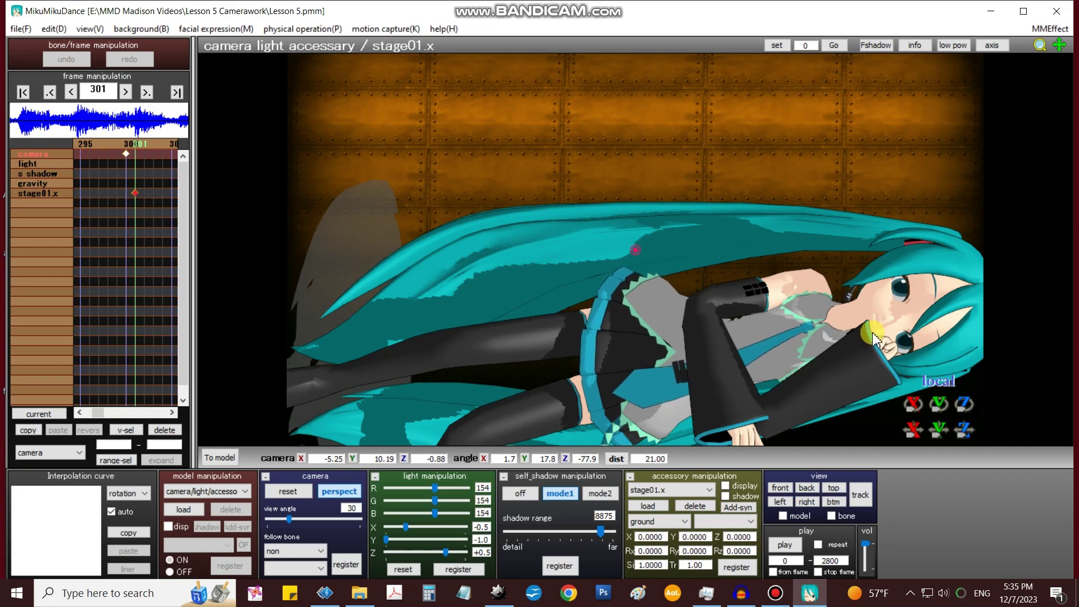
middle_drag(875, 340, 843, 346)
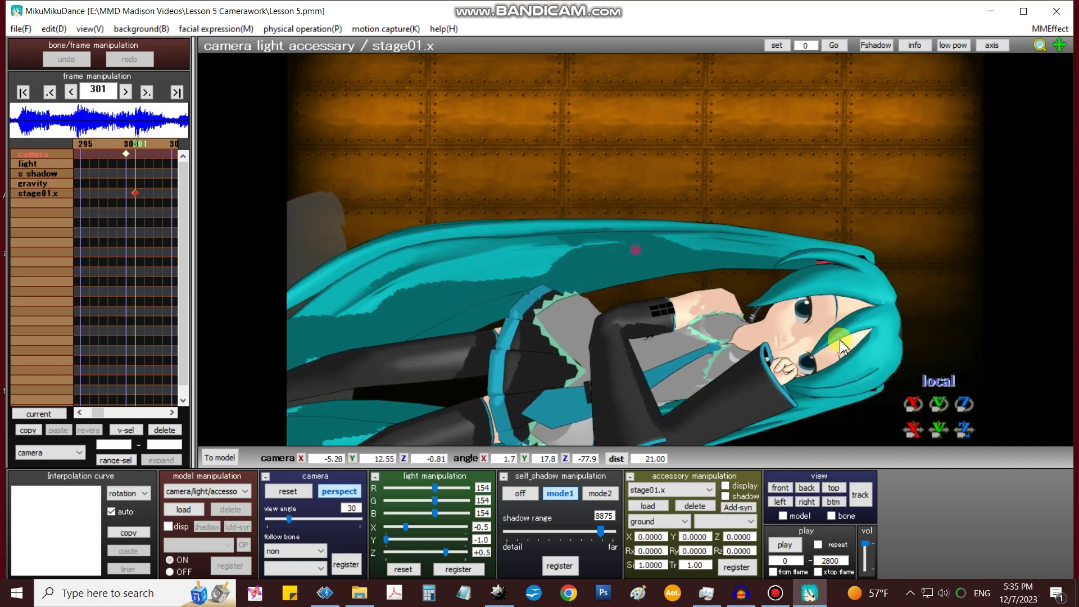
click(347, 566)
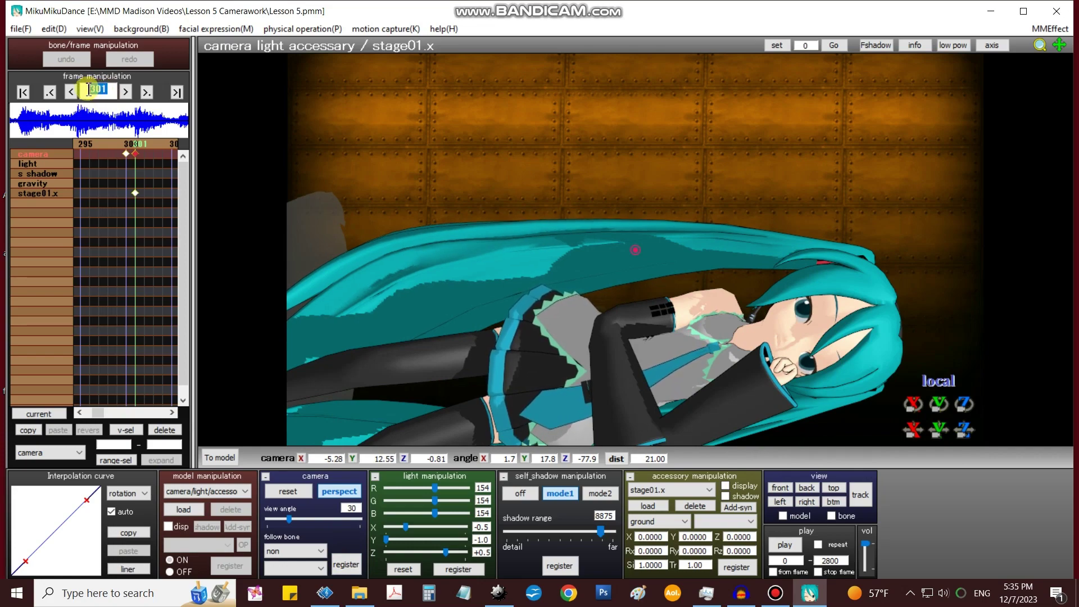
At frame 350, frame a close-up of Miku's face at distance 9, angle Y 103.7, then step to frame 351
text(35)
key(Return)
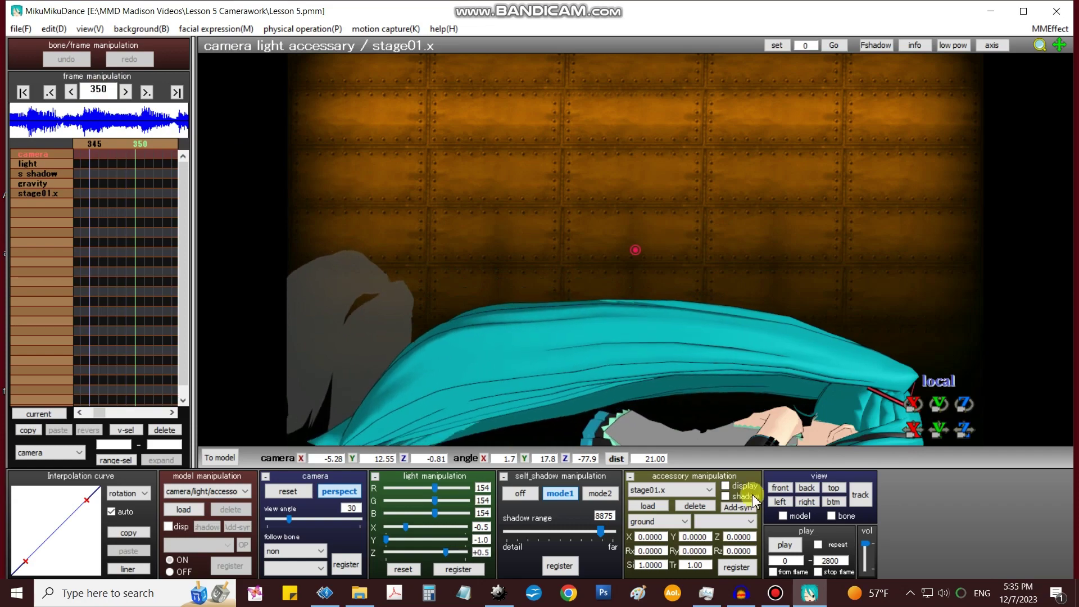
drag(960, 413, 740, 424)
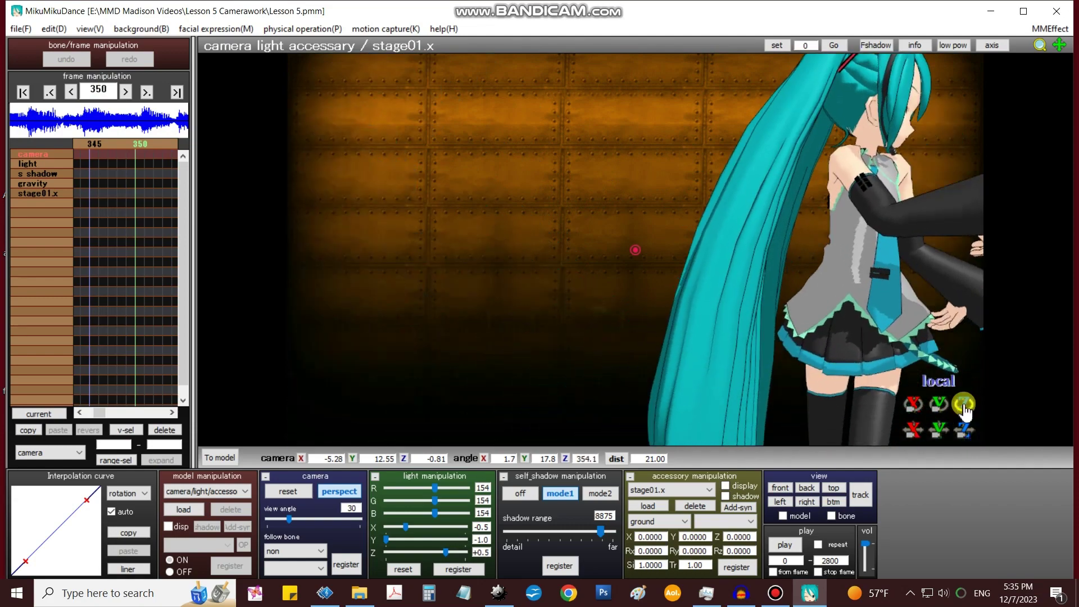
middle_drag(888, 325, 784, 348)
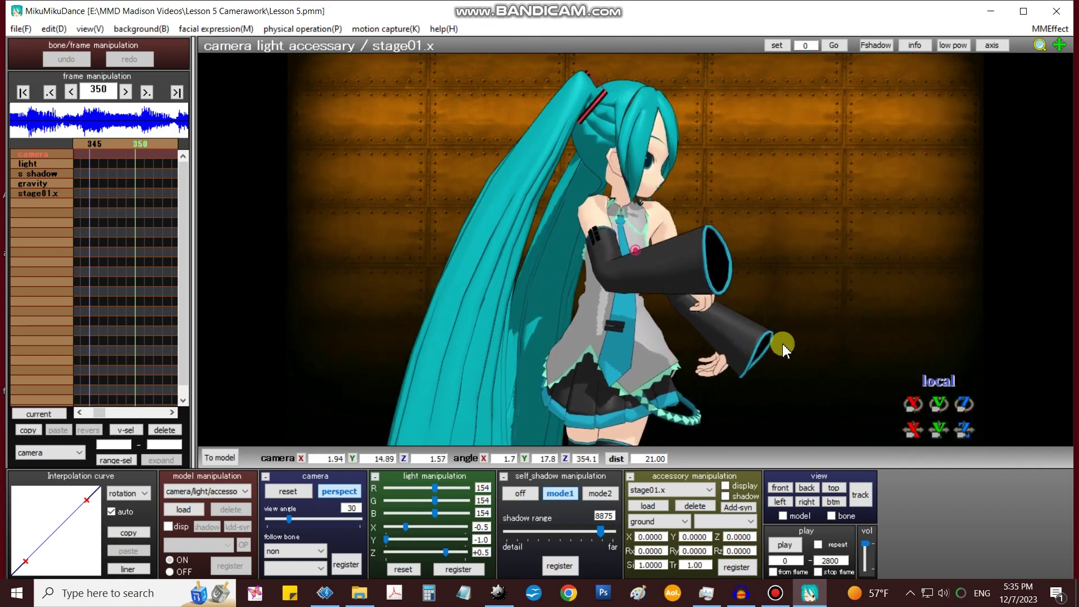
right_drag(903, 340, 796, 321)
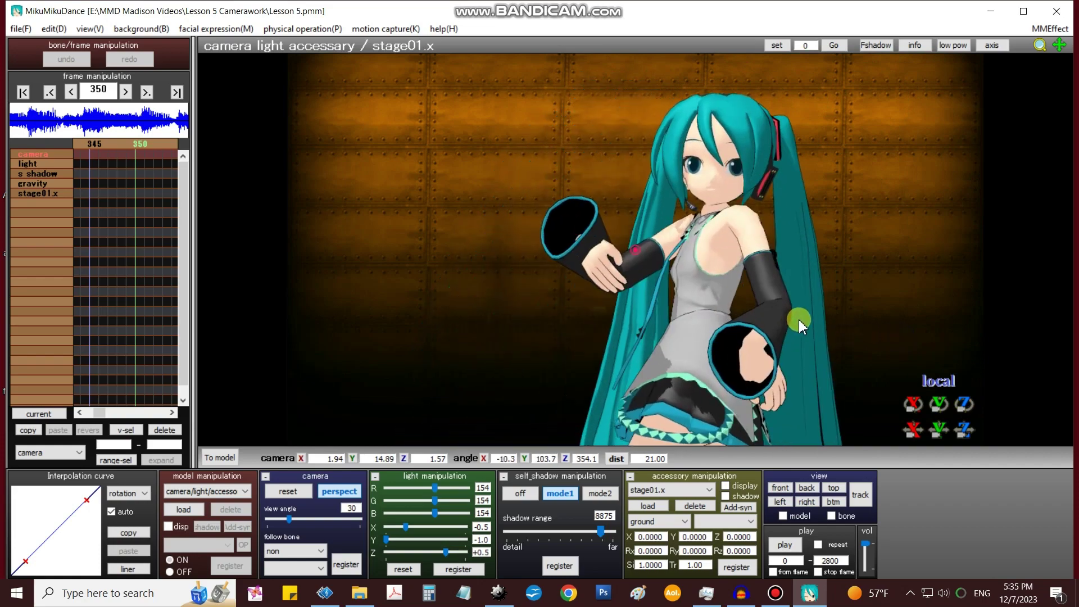
scroll(798, 319, up, 5)
middle_drag(798, 317, 762, 344)
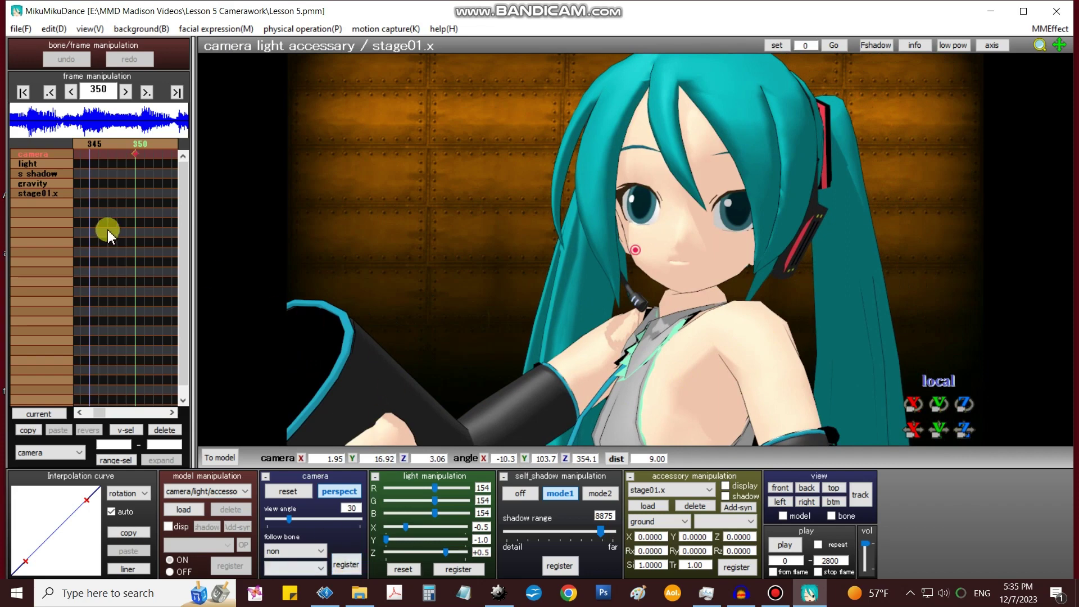
click(124, 94)
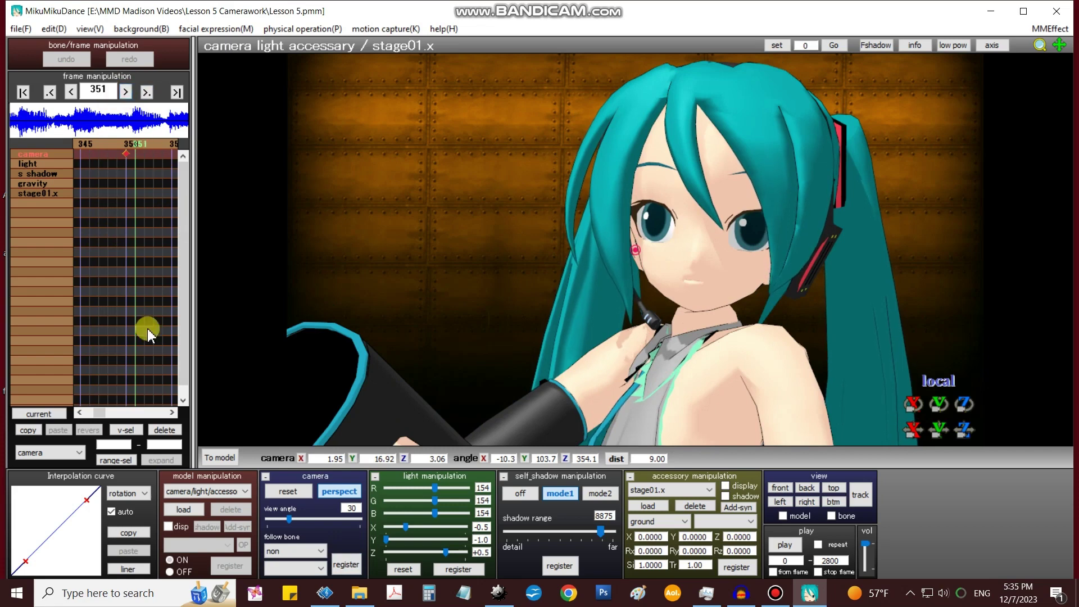
Select Rin Kagamine, then Luka Megurine, then return to camera, light and accessory editing
click(248, 494)
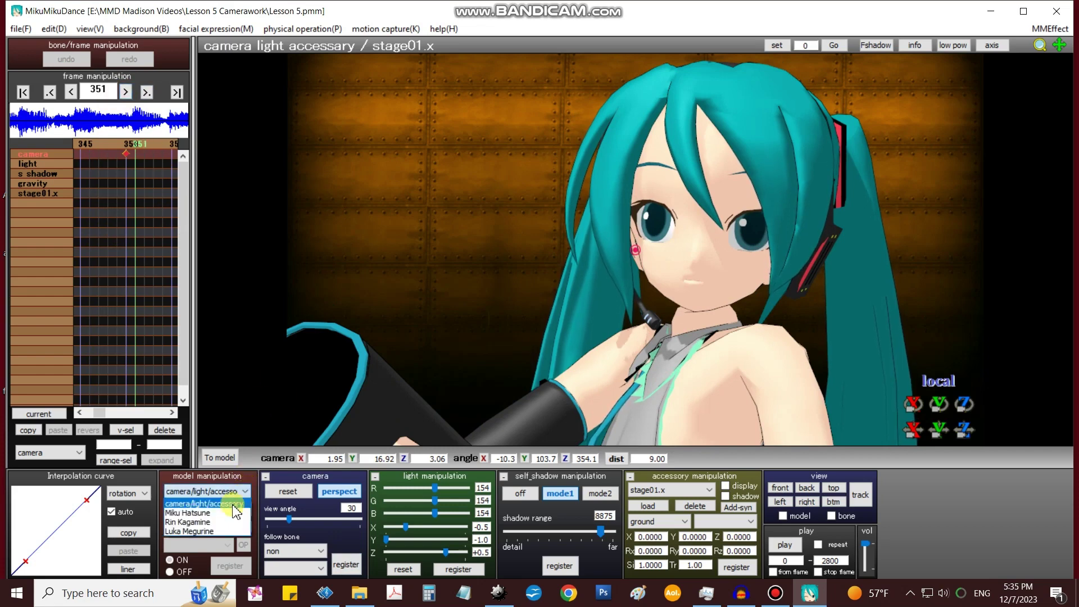
click(206, 523)
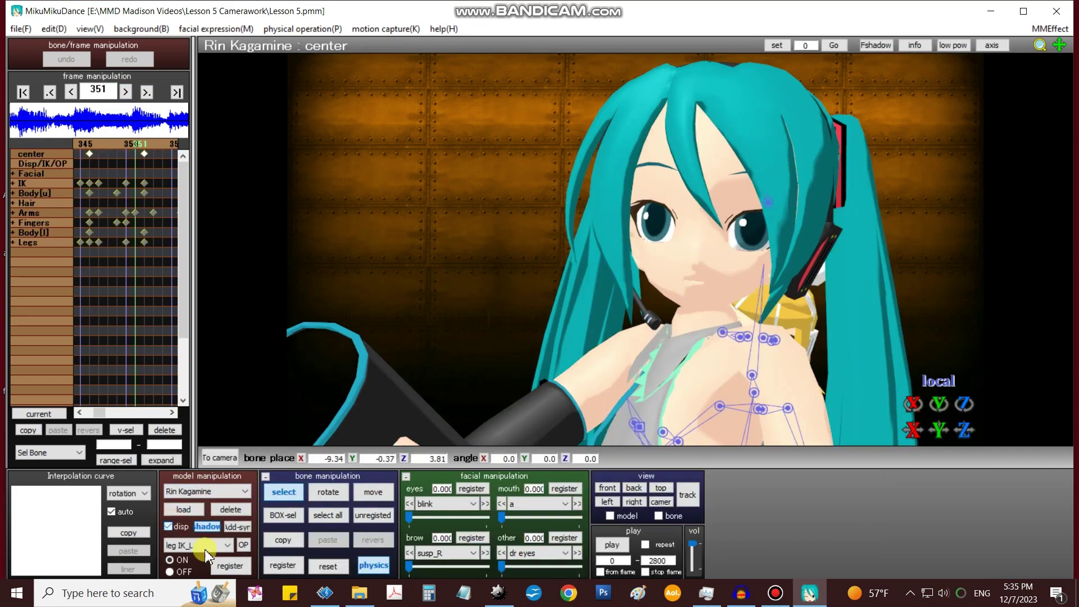
click(245, 491)
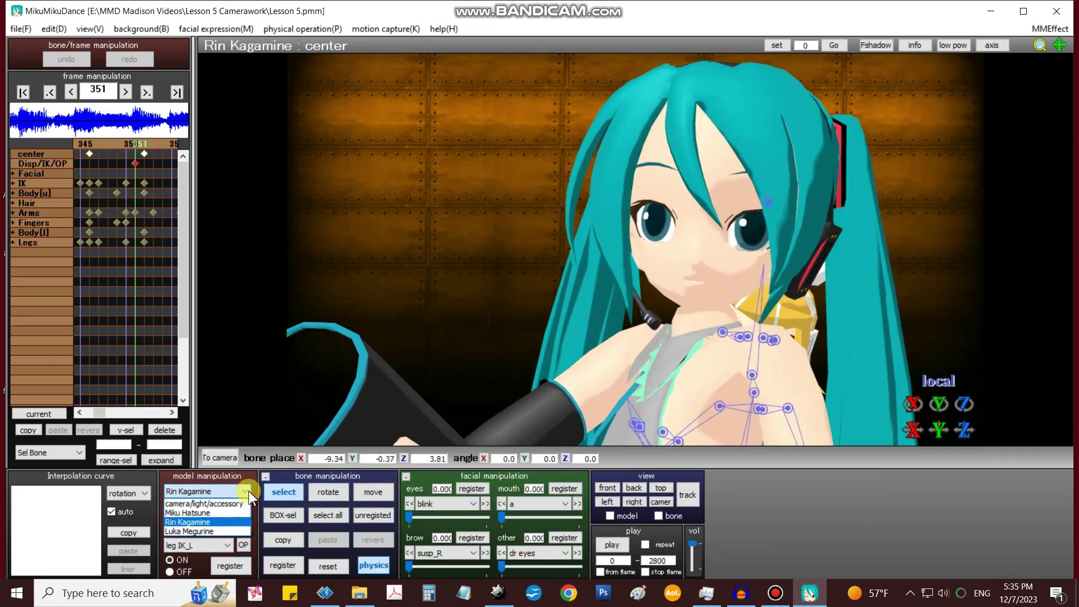
click(225, 532)
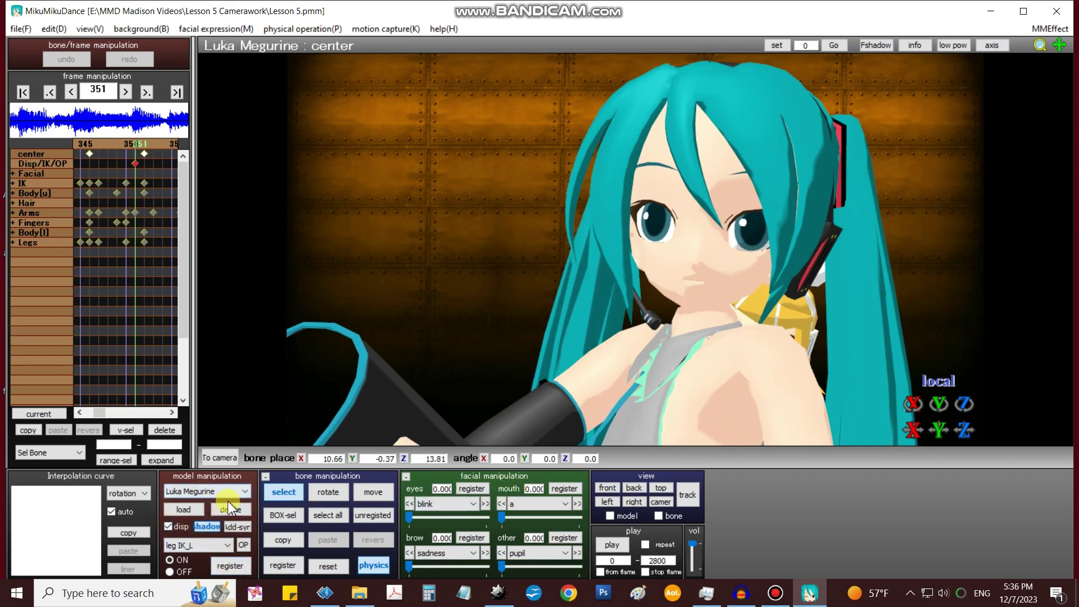
click(245, 491)
click(203, 502)
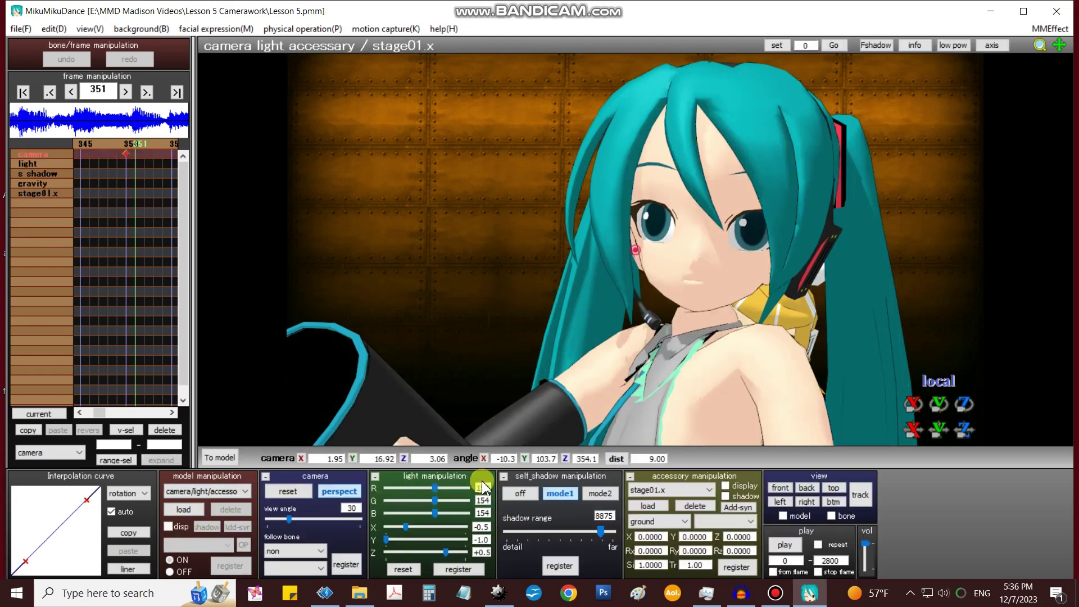
Display stage01.x again and widen the camera to distance 63 showing Rin, Miku and Luka
click(725, 487)
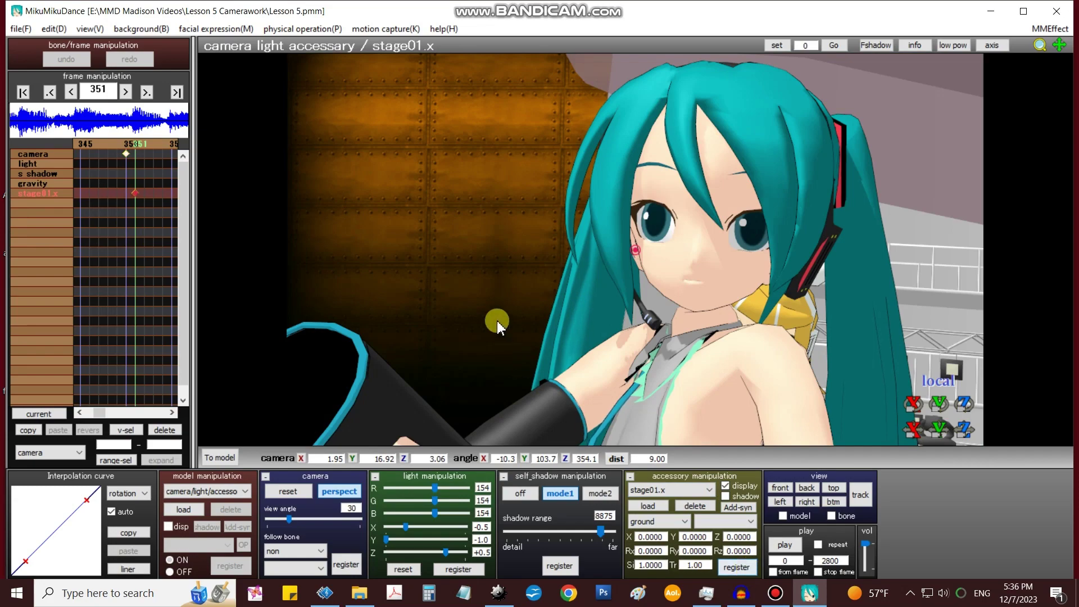
right_drag(444, 233, 499, 253)
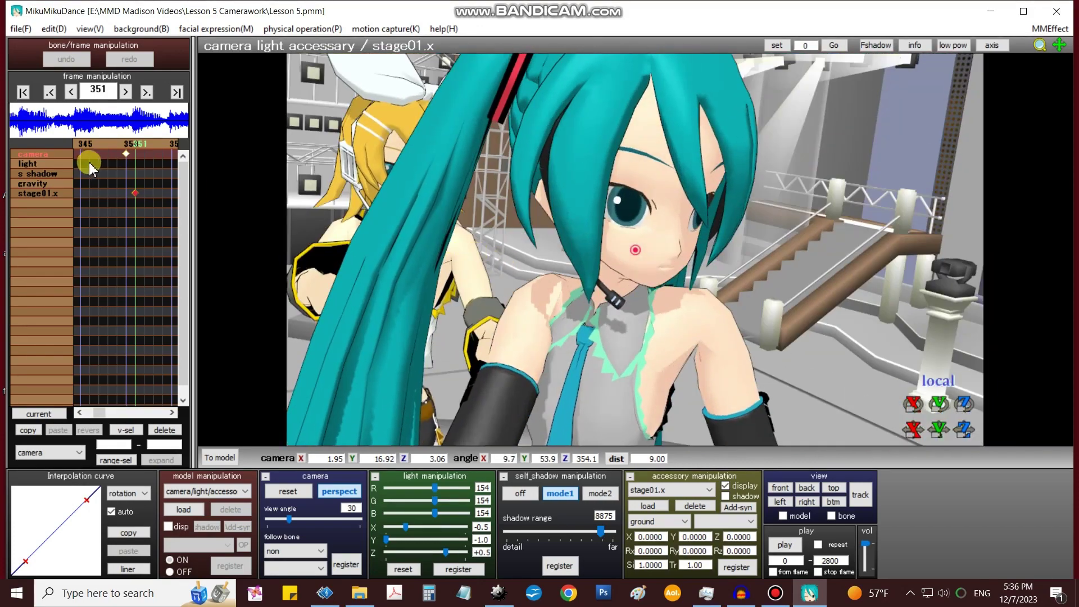
scroll(586, 263, down, 6)
scroll(587, 259, down, 6)
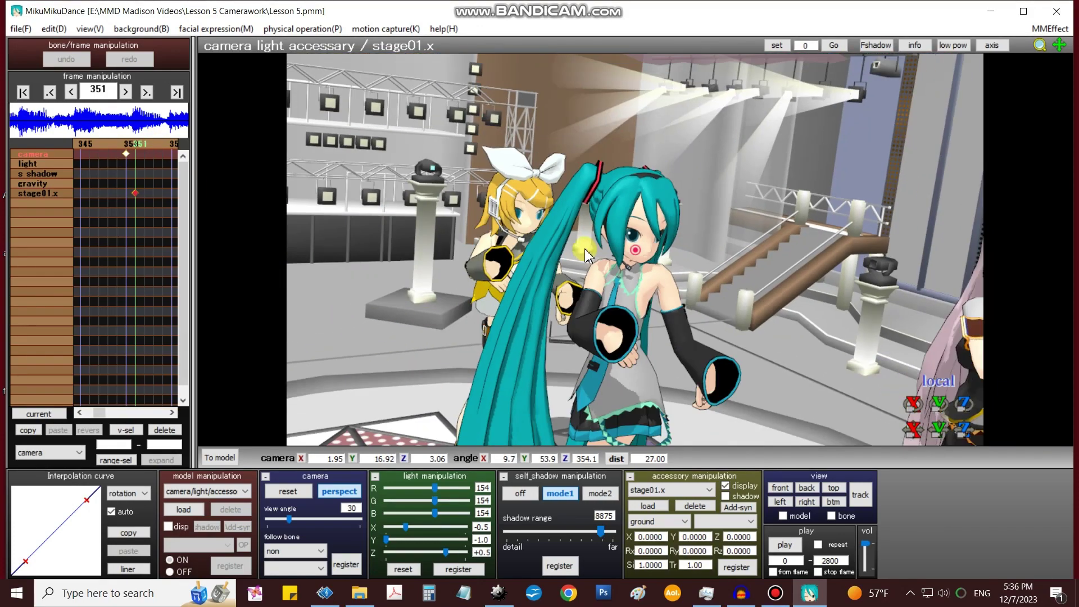
right_drag(546, 275, 716, 272)
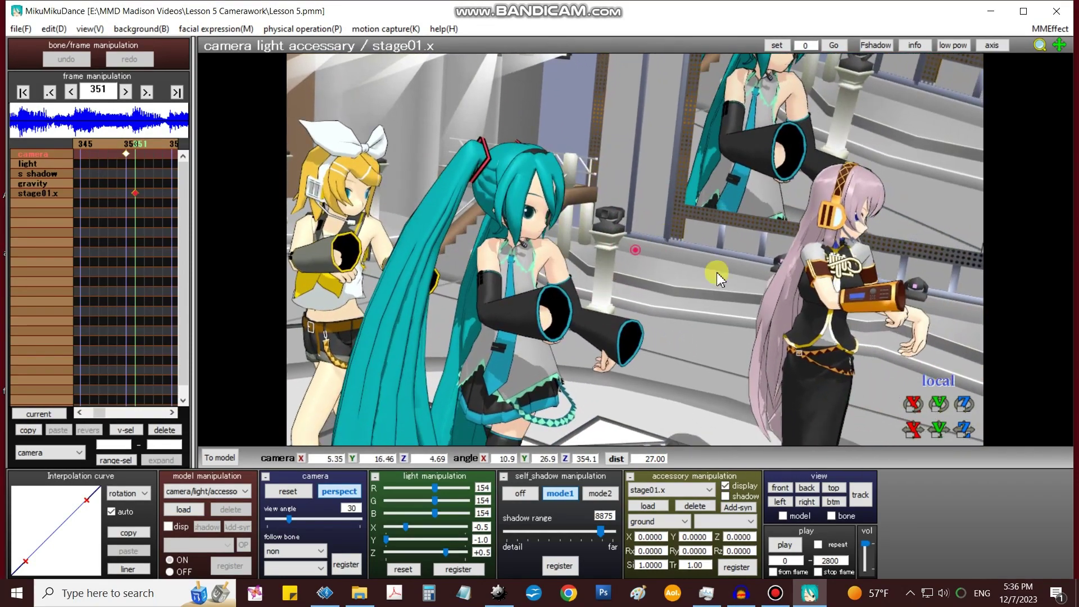
drag(964, 403, 763, 269)
scroll(763, 269, down, 6)
middle_drag(763, 268, 646, 191)
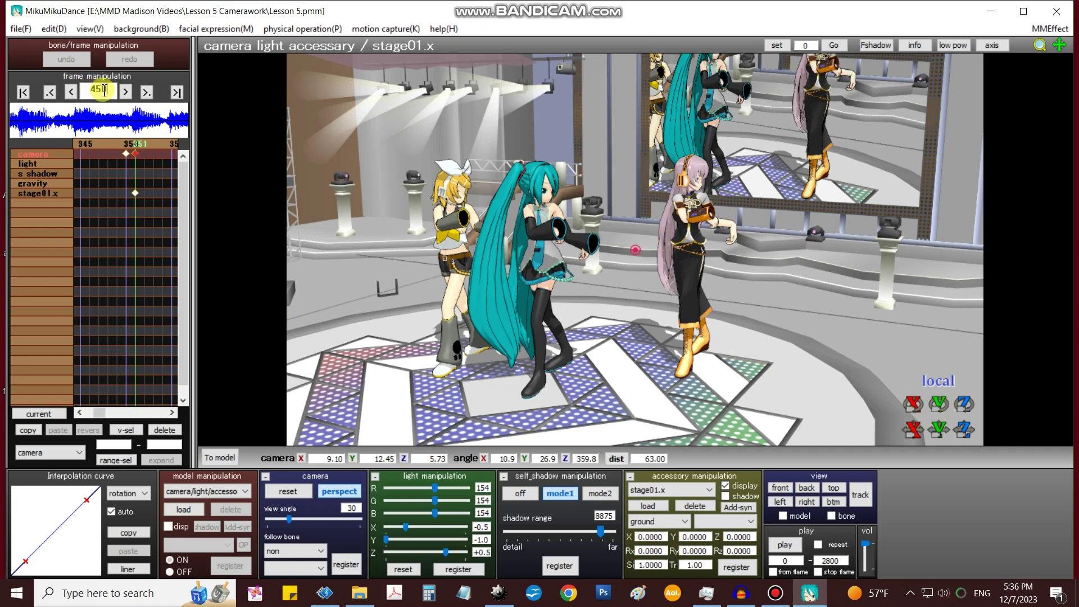
Register a frame-450 camera keyframe with a straight-on view of the three dancers
key(Return)
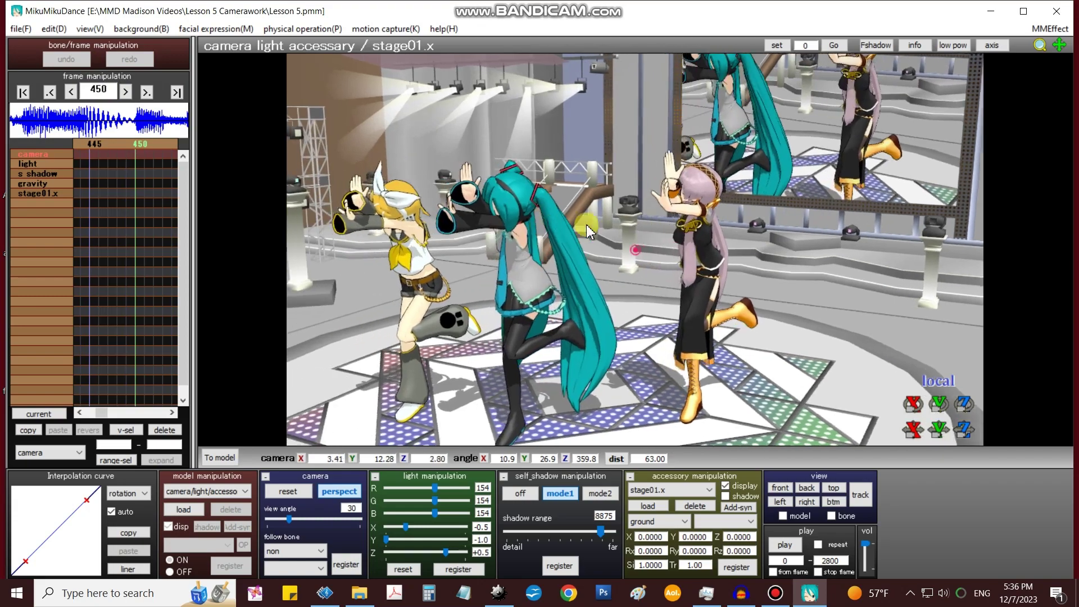
right_drag(589, 231, 567, 258)
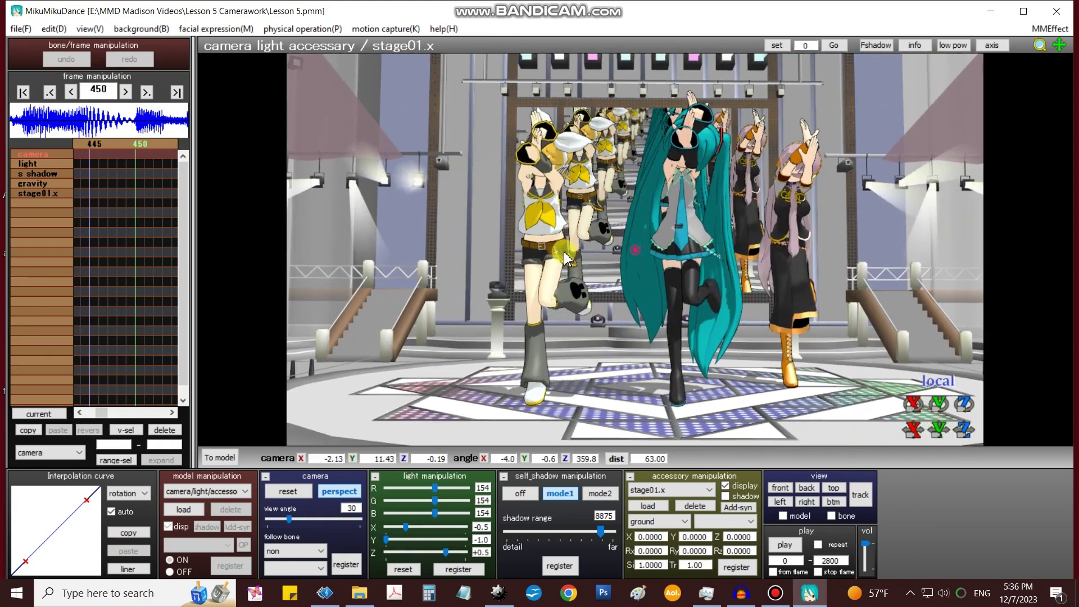
click(353, 565)
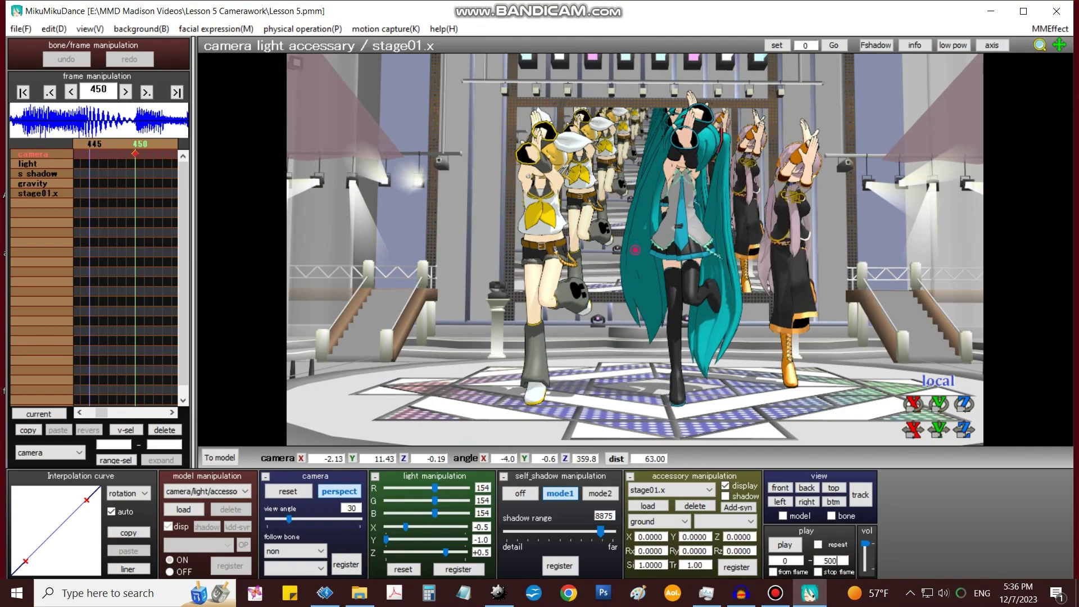
click(786, 546)
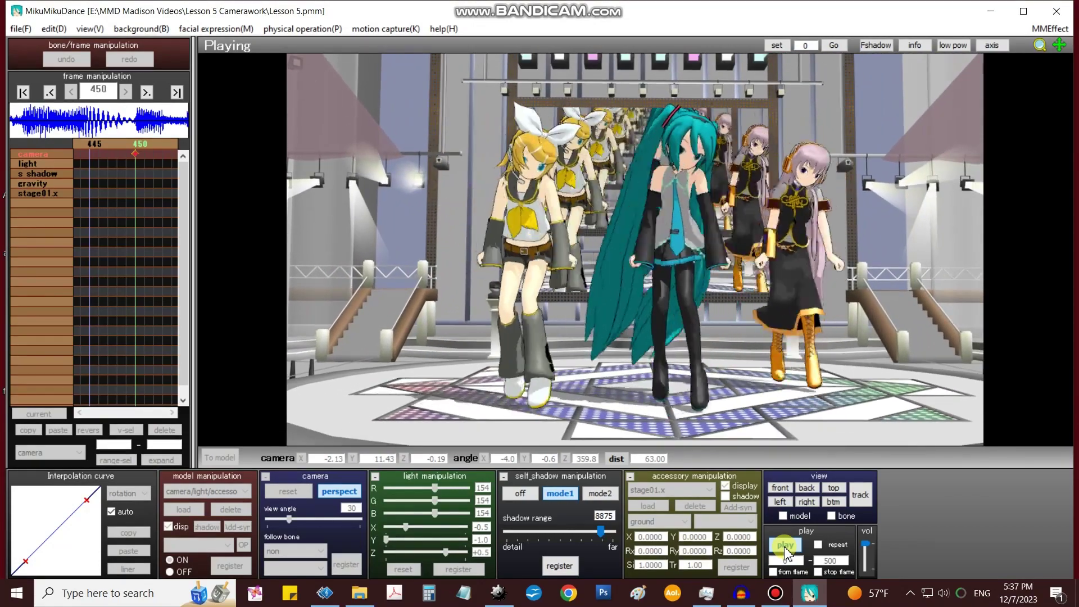
click(785, 549)
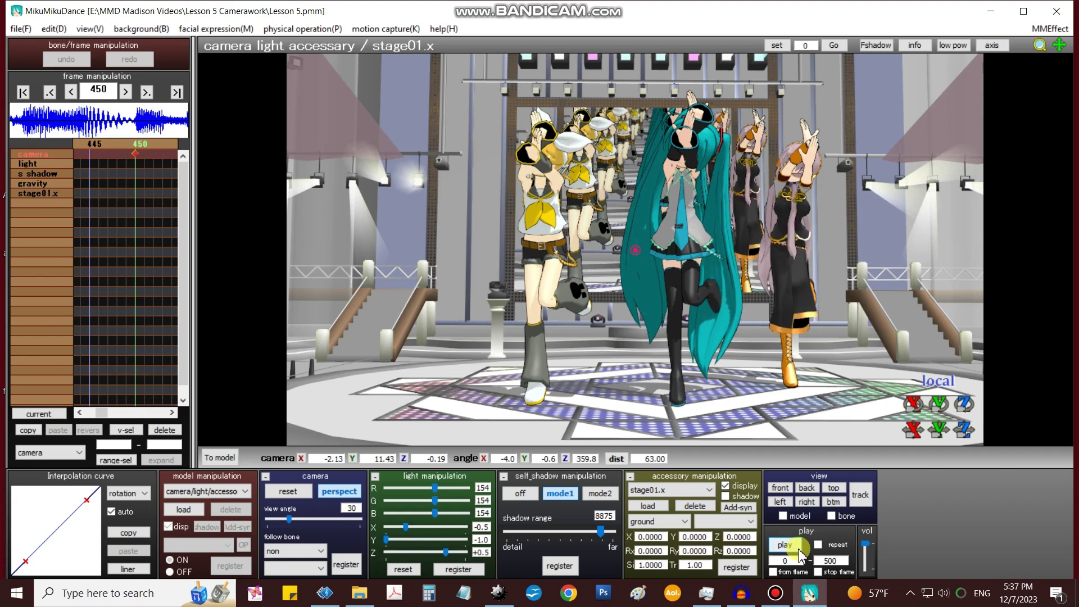
click(782, 545)
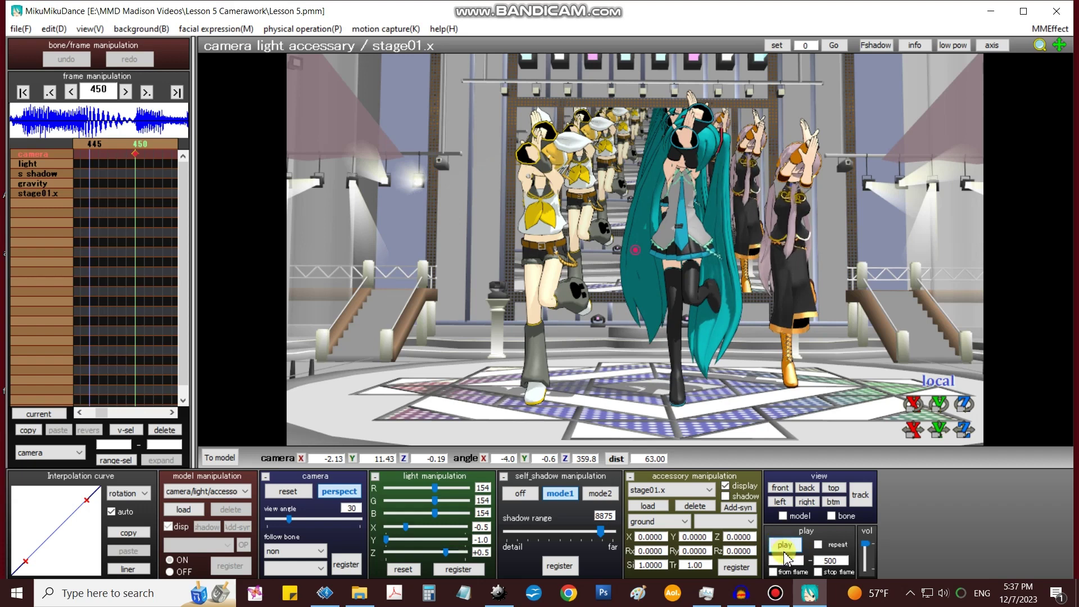